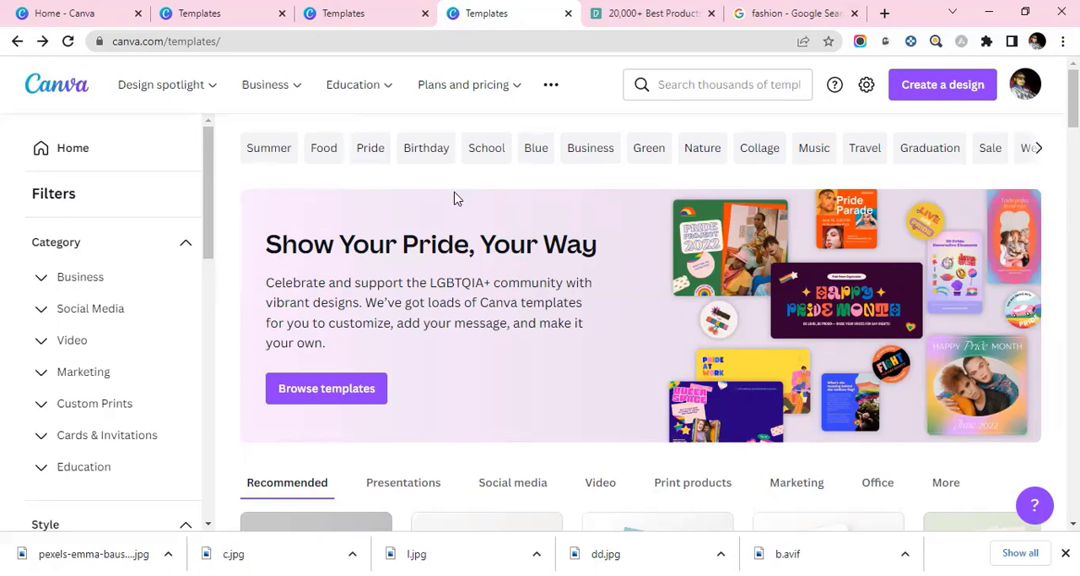
Filter the templates by the Social Media category Instagram Reels Video.
click(91, 309)
scroll(108, 361, down, 1)
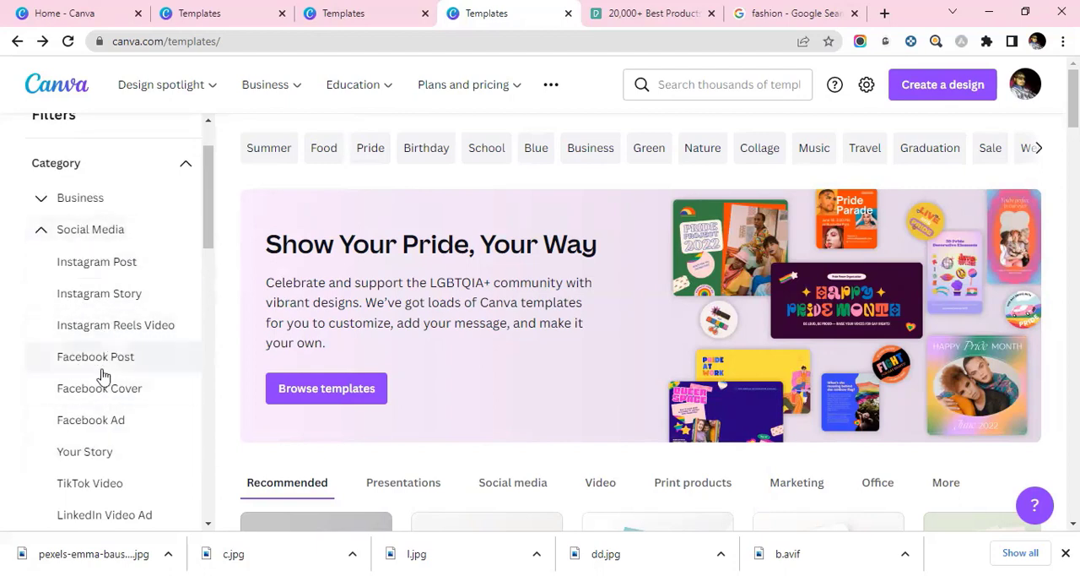
scroll(101, 397, down, 1)
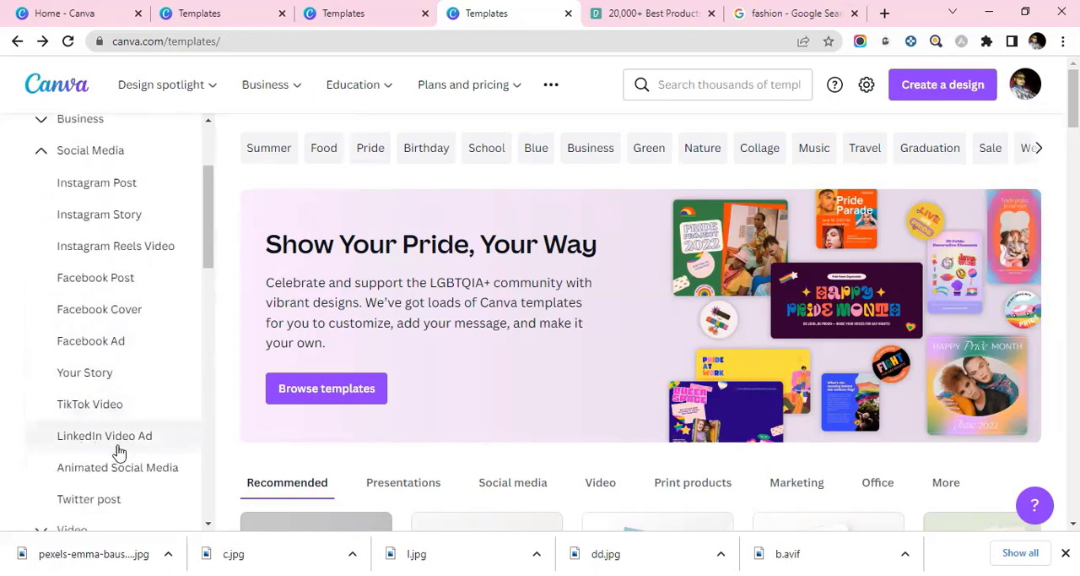
scroll(121, 452, up, 2)
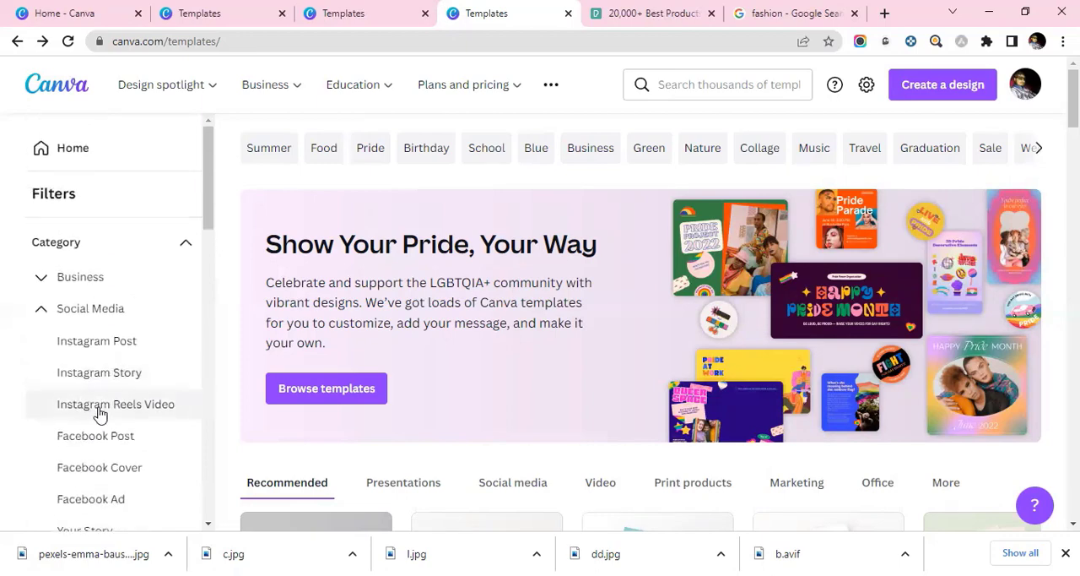
click(99, 405)
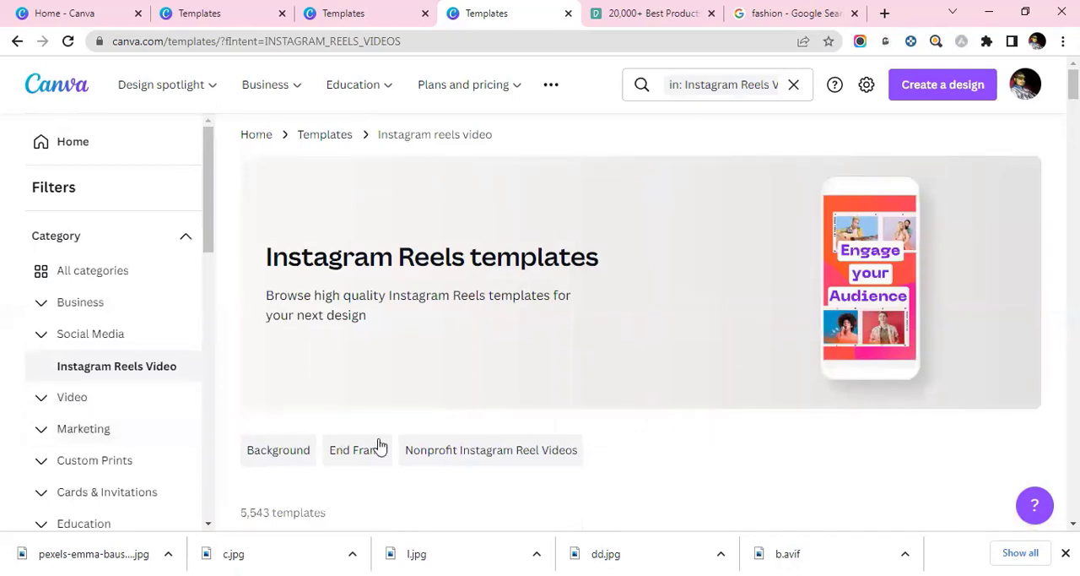
Browse the Reels templates and open the Free Modern Photo Minimalist Mother's Day Birthday template for editing.
scroll(781, 380, down, 5)
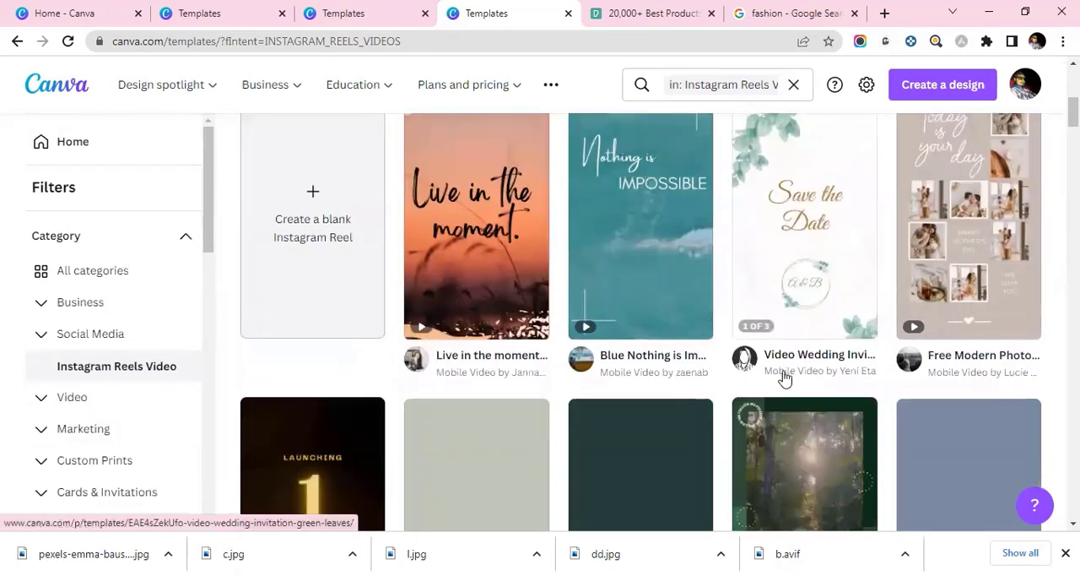
scroll(776, 366, up, 5)
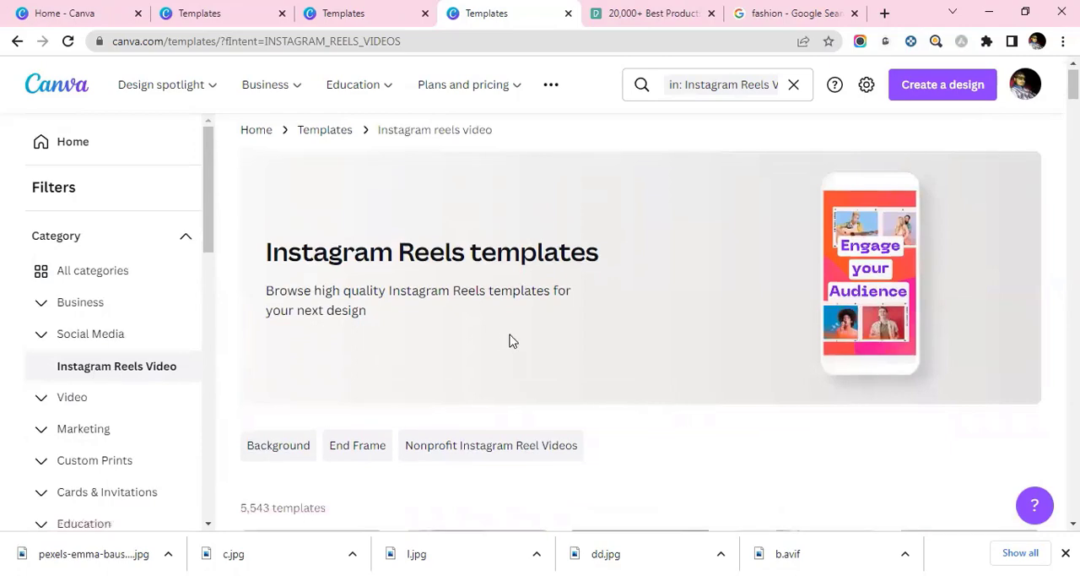
scroll(509, 340, down, 5)
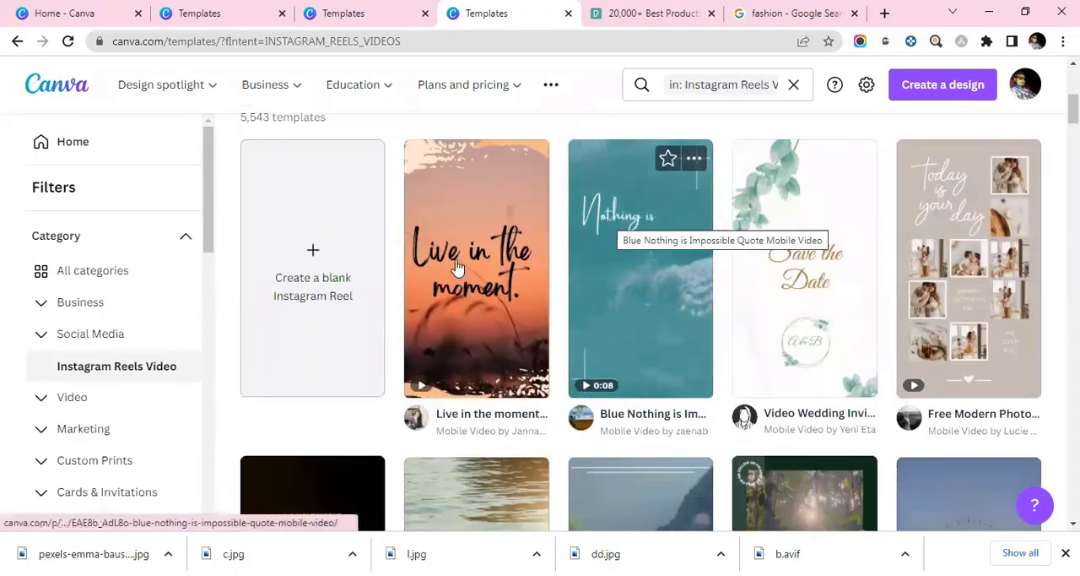
scroll(455, 268, down, 6)
scroll(456, 268, down, 7)
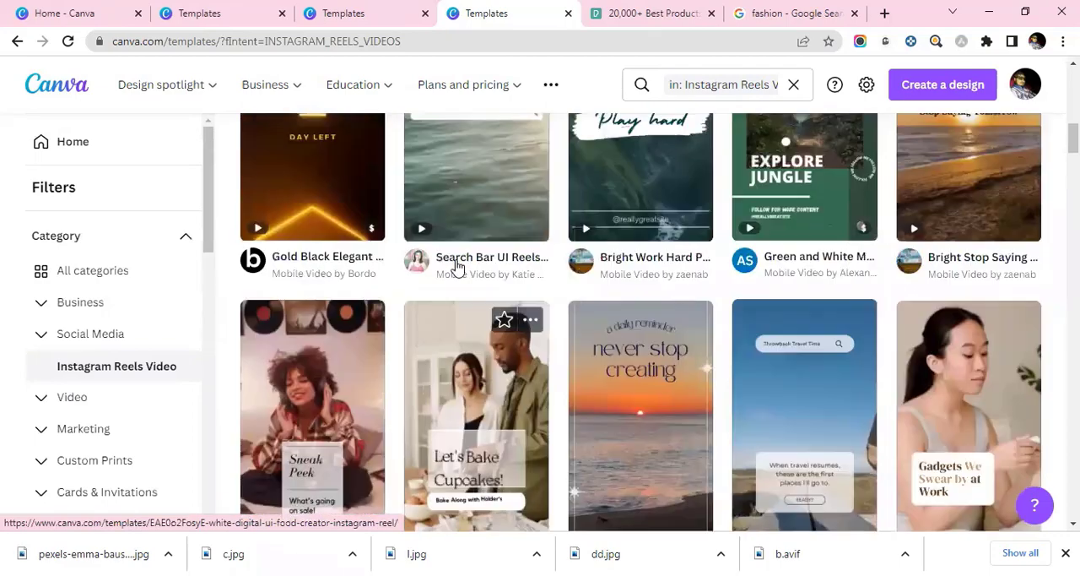
scroll(455, 268, up, 2)
scroll(720, 285, up, 5)
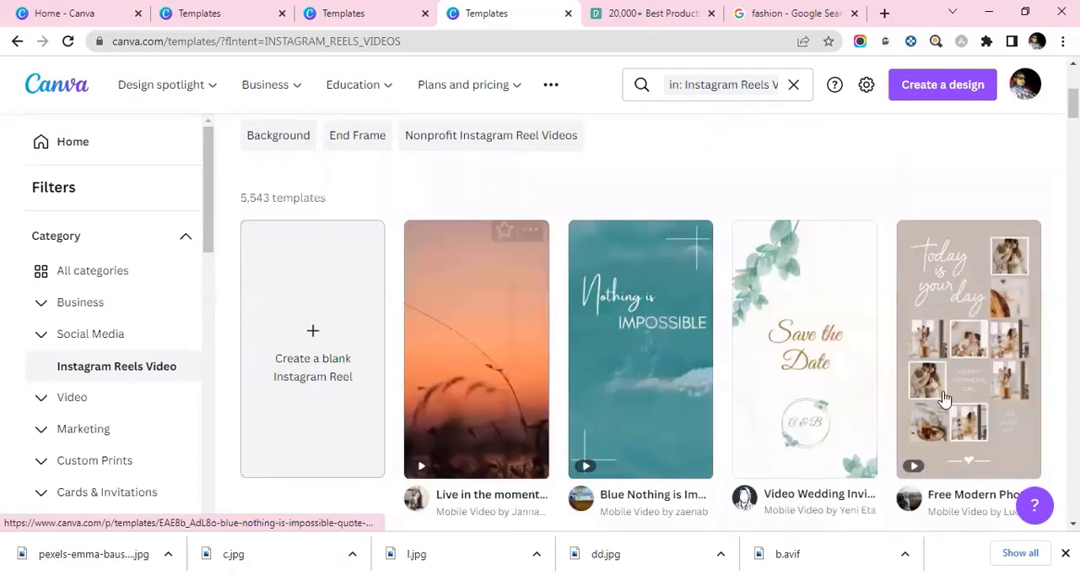
click(981, 386)
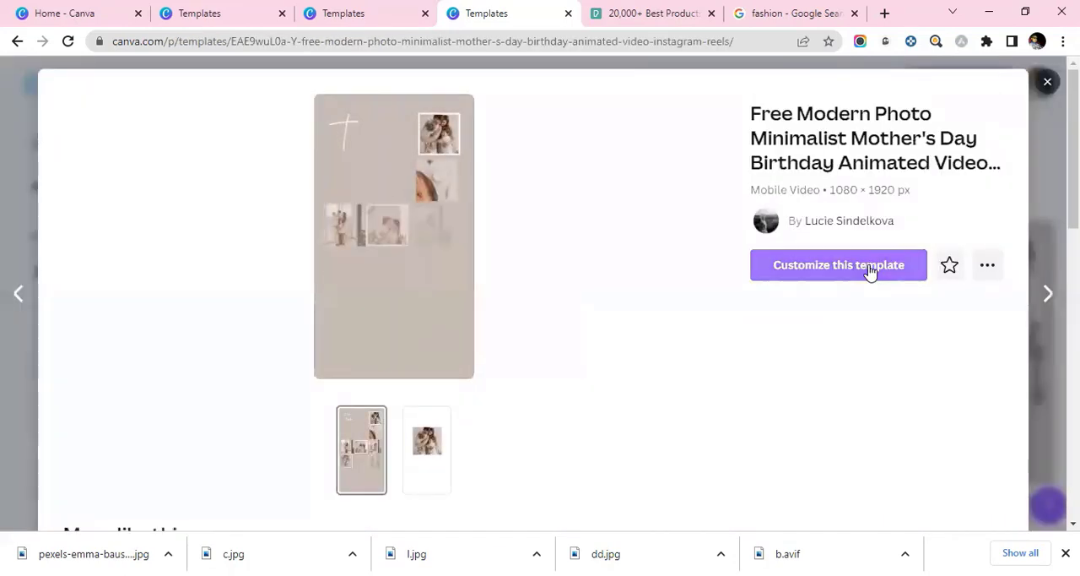
click(873, 270)
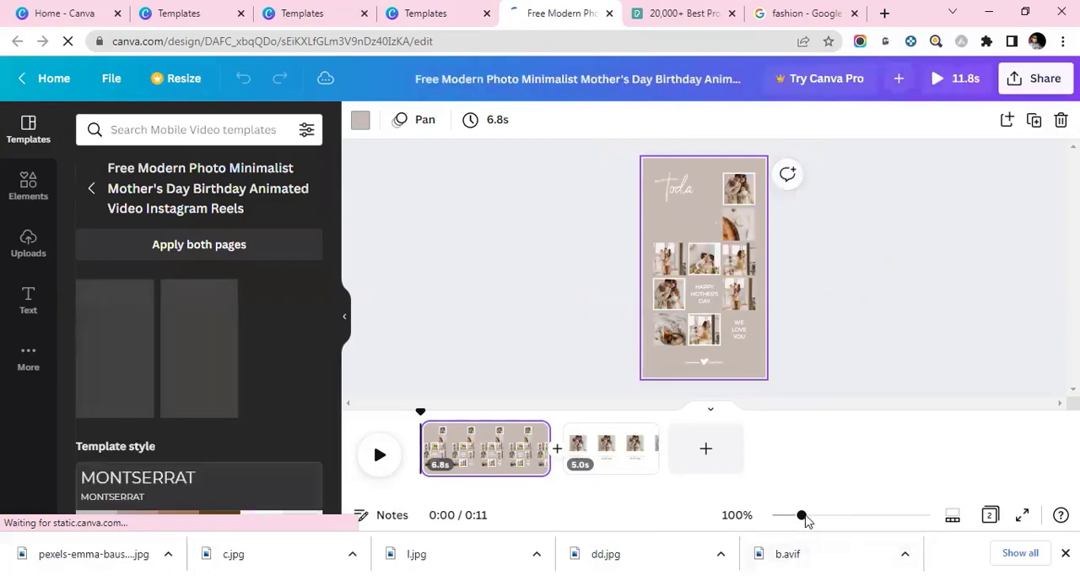
Set the timeline zoom to 157% and the page zoom to 52%.
click(818, 515)
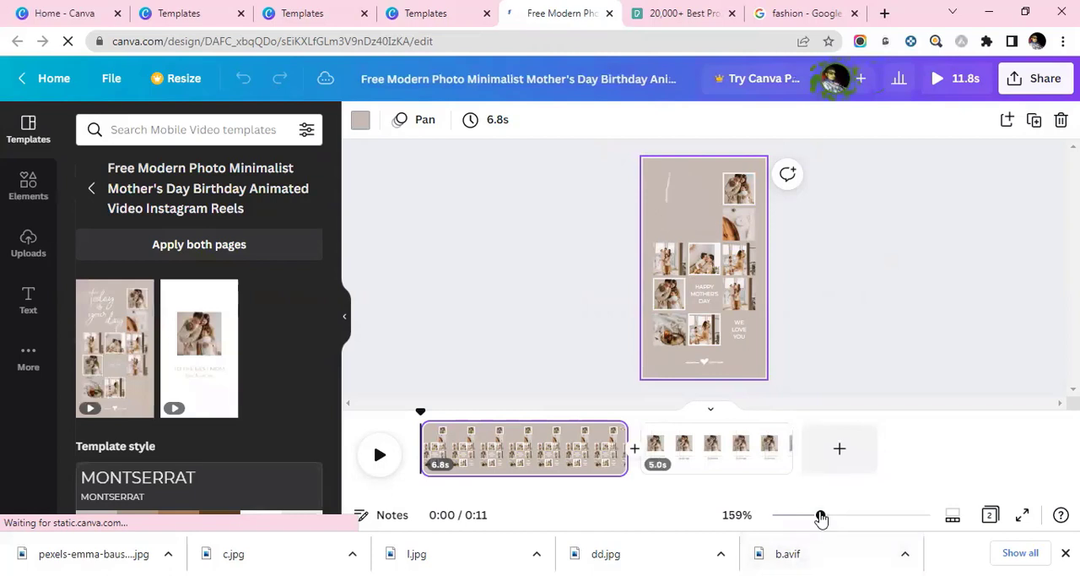
click(842, 515)
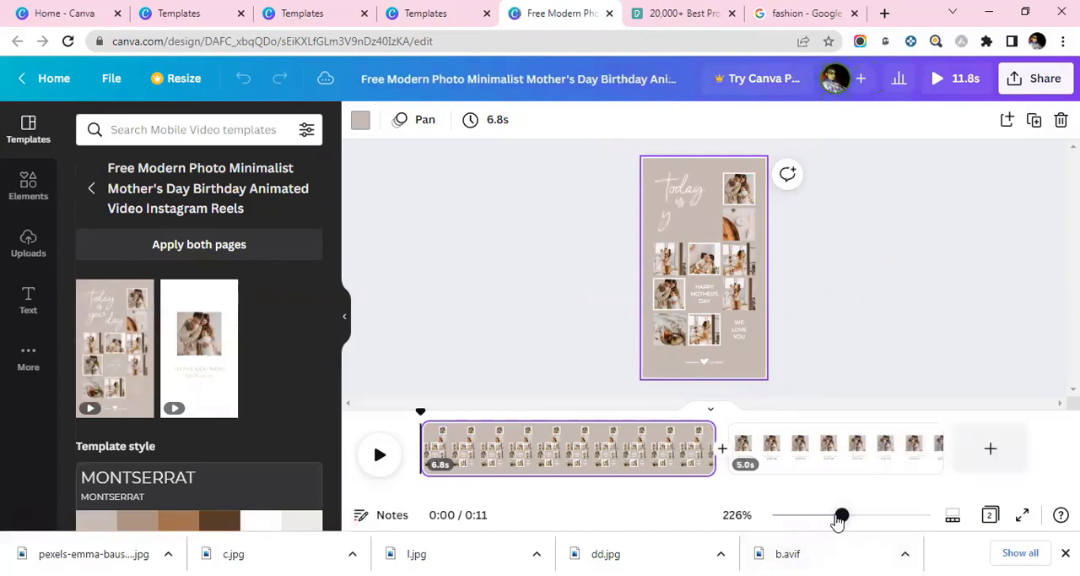
click(821, 516)
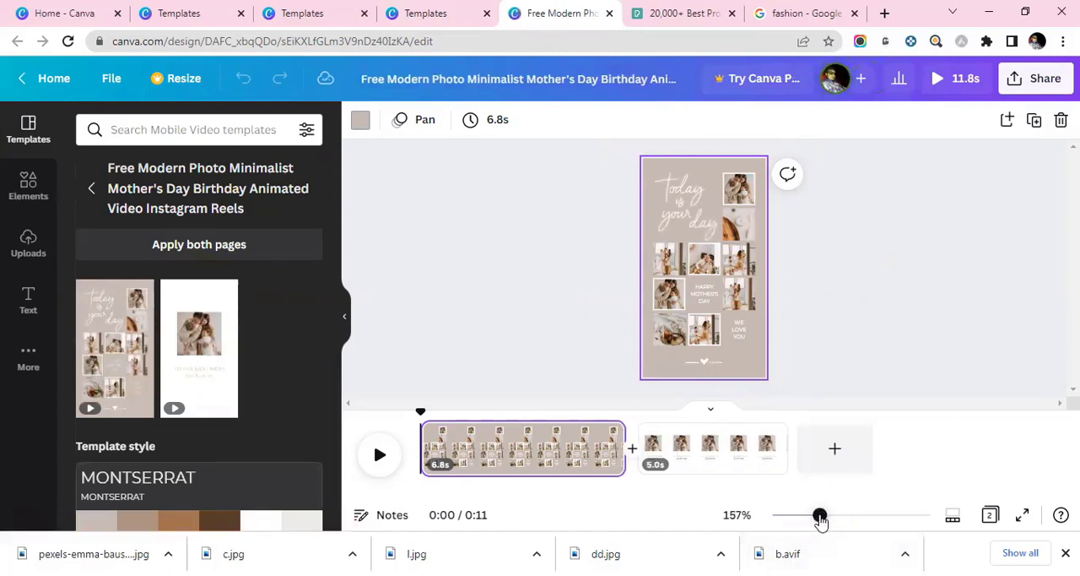
click(741, 264)
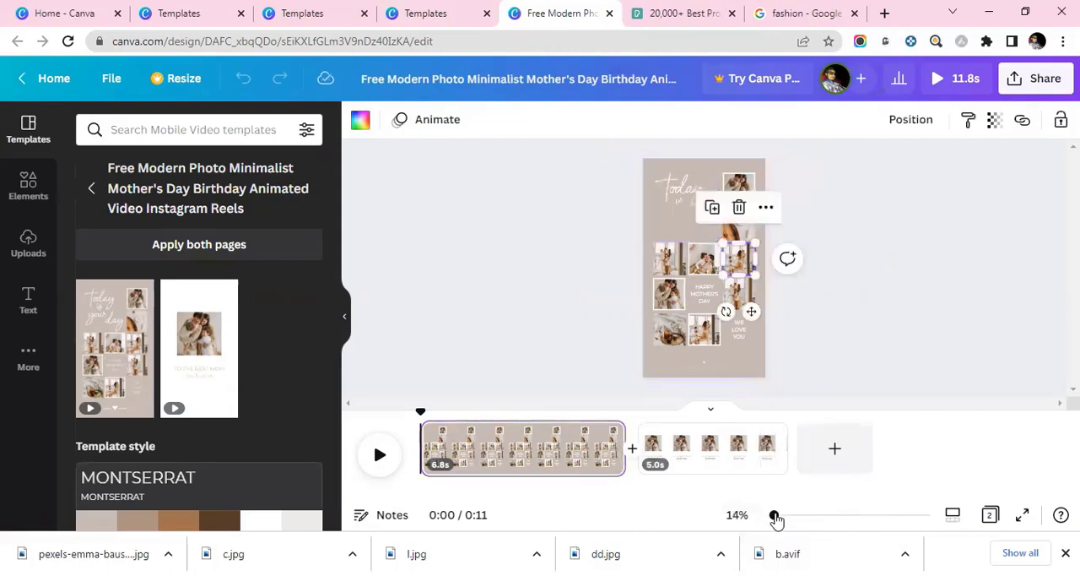
drag(776, 518, 785, 515)
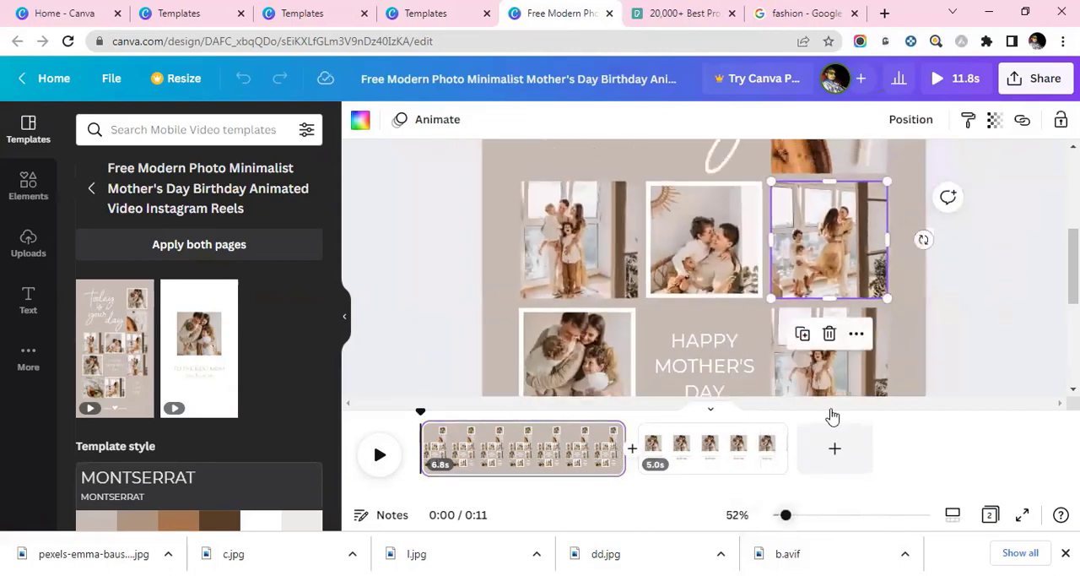
Examine the headline and the individual photo frames on the first page by selecting them one after another.
scroll(998, 265, up, 2)
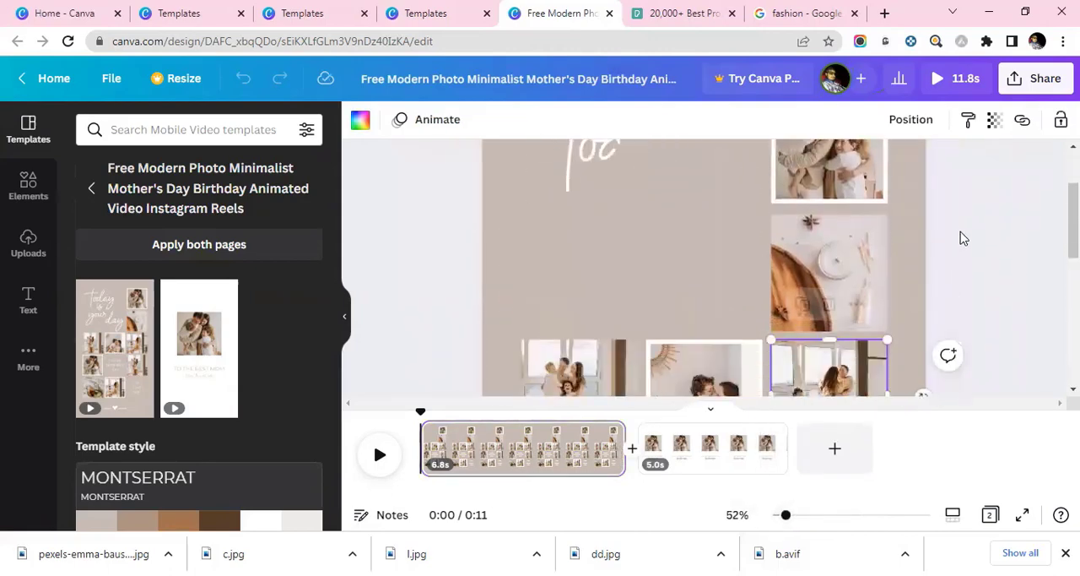
scroll(963, 238, up, 1)
click(675, 266)
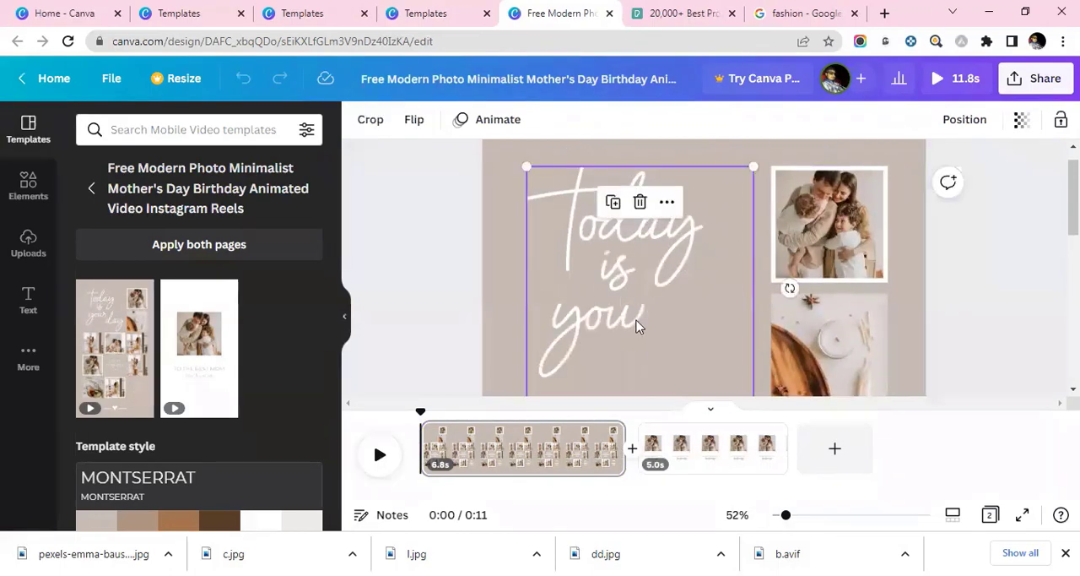
click(862, 245)
scroll(856, 252, down, 2)
click(847, 231)
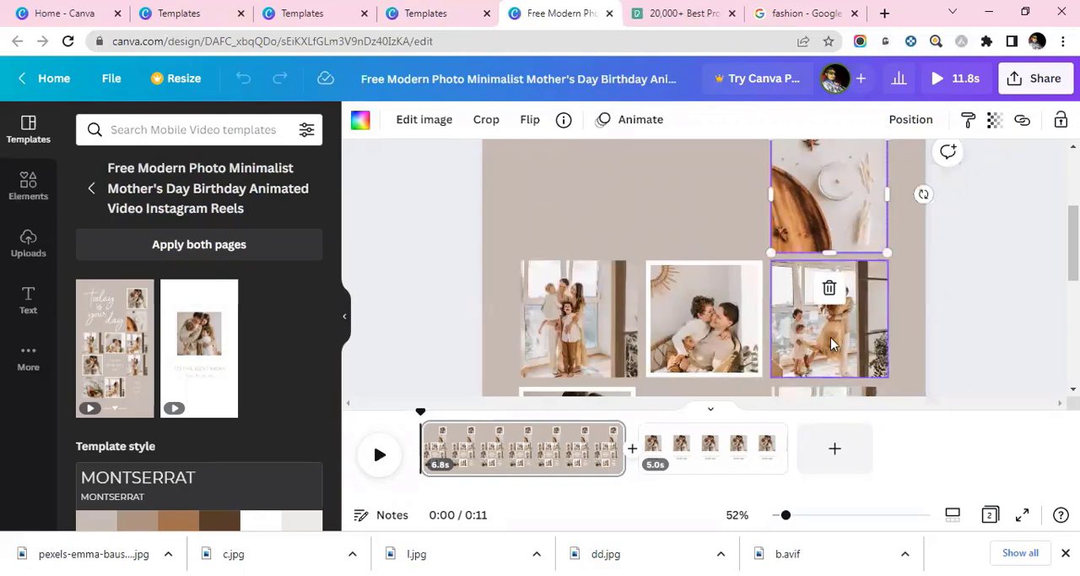
click(823, 312)
click(705, 325)
click(579, 329)
scroll(579, 324, down, 2)
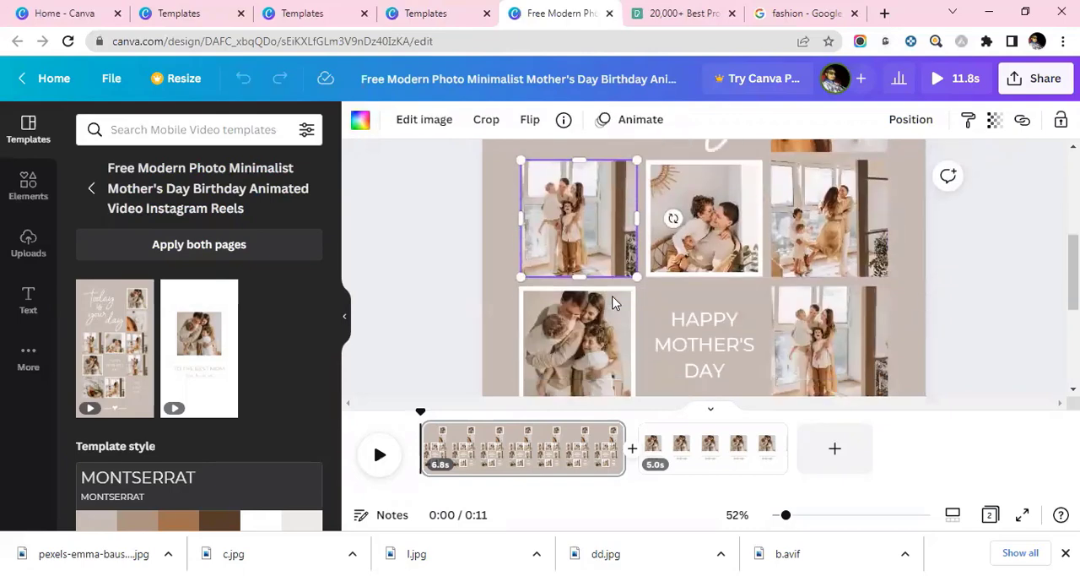
click(566, 299)
click(882, 312)
scroll(869, 312, up, 4)
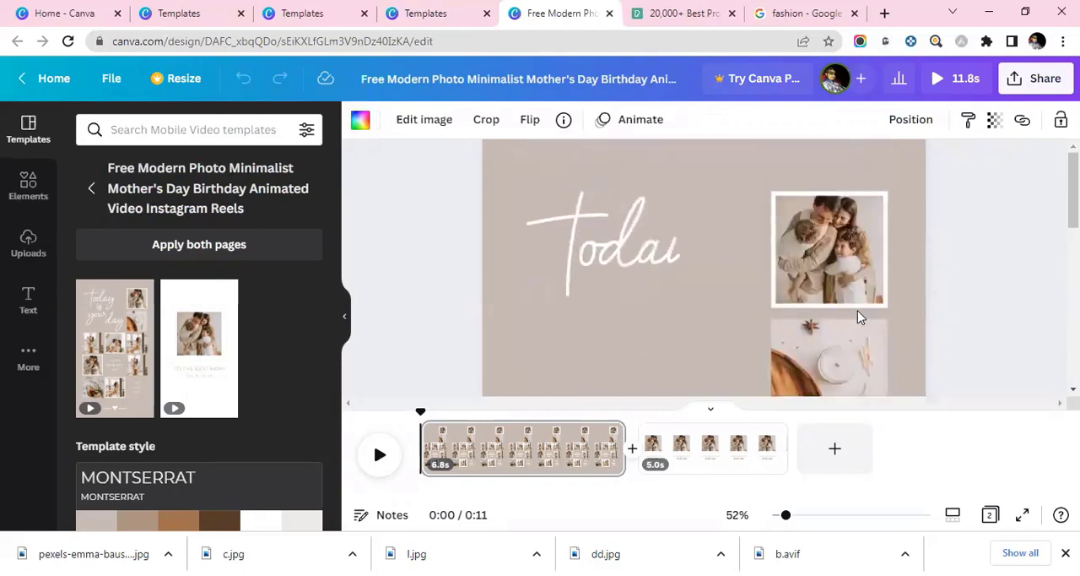
Detach the family photo from the frame beside the headline and select the emptied frame.
click(854, 297)
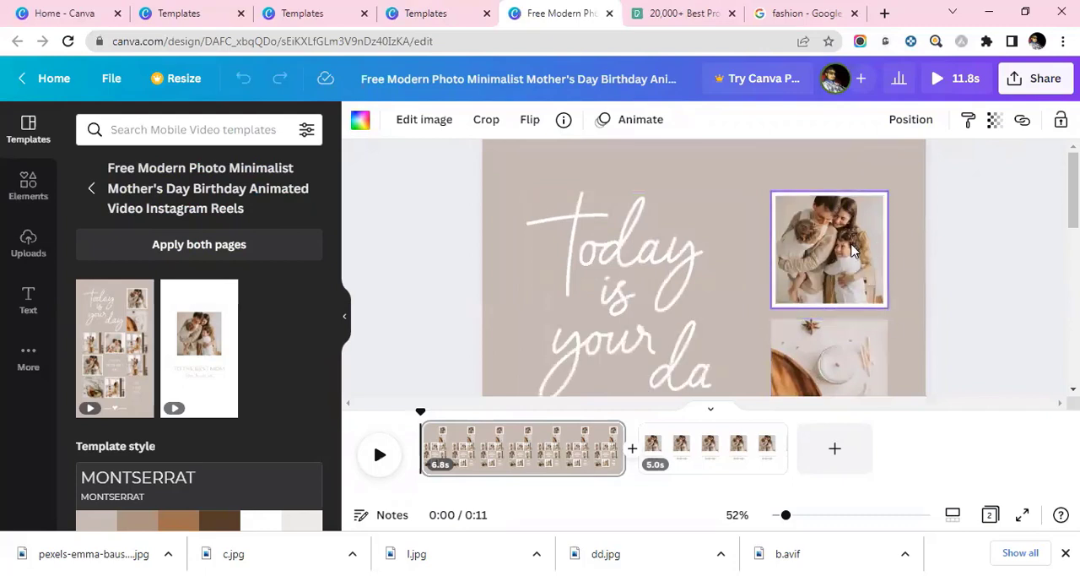
click(854, 300)
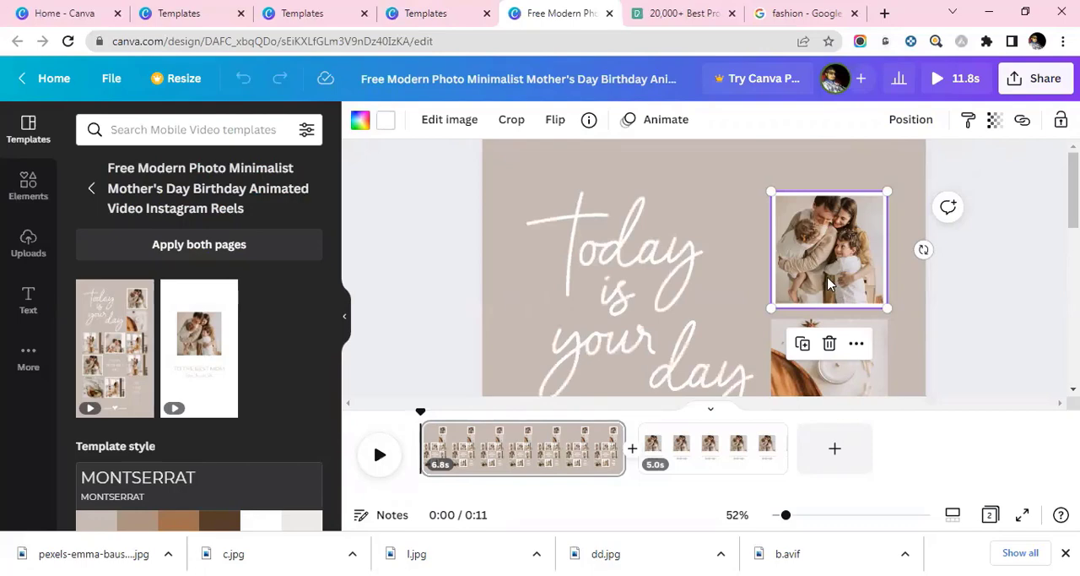
right_click(833, 311)
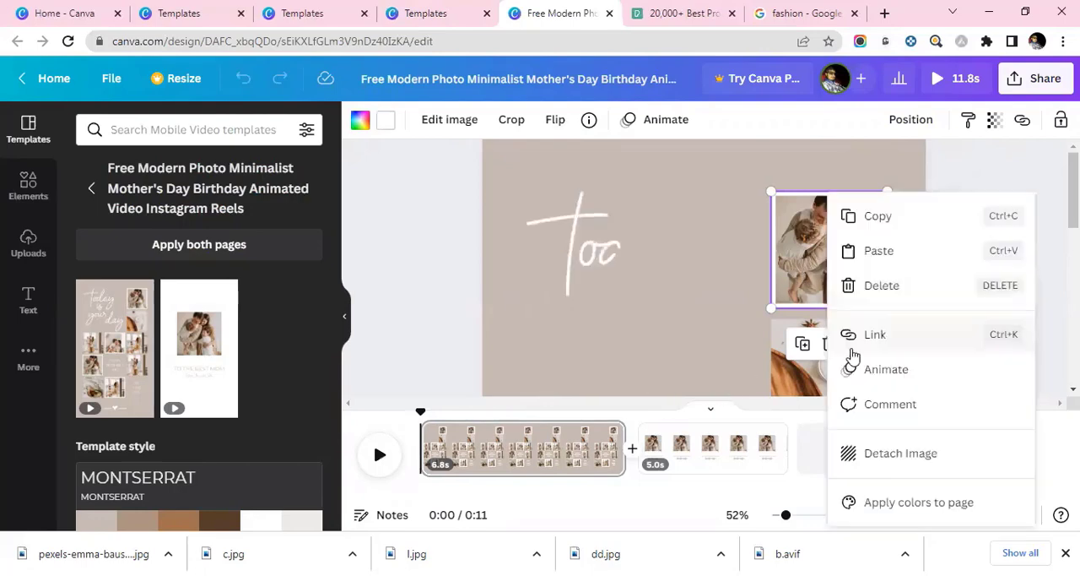
click(899, 460)
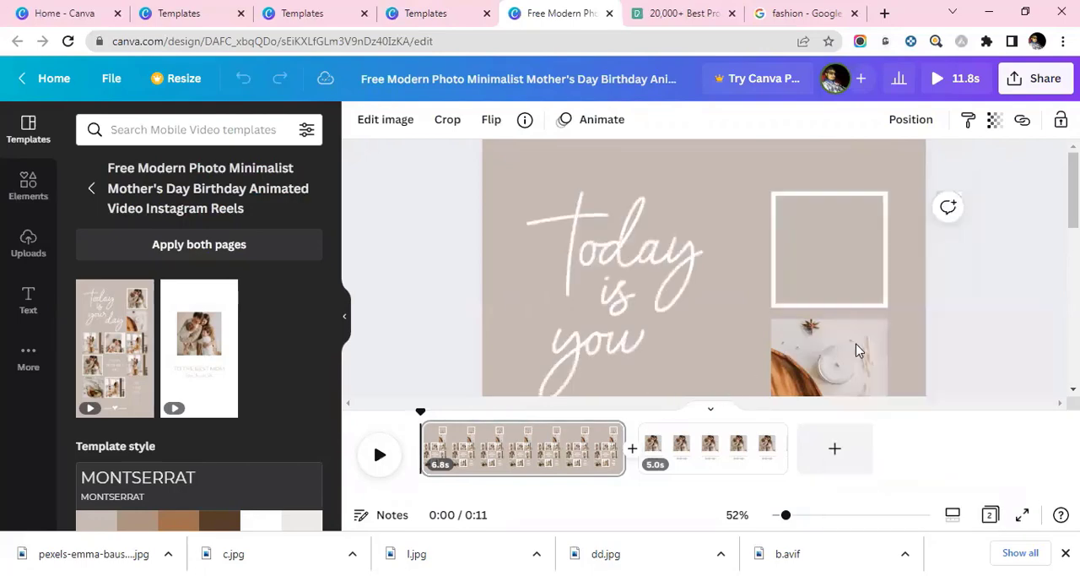
click(865, 304)
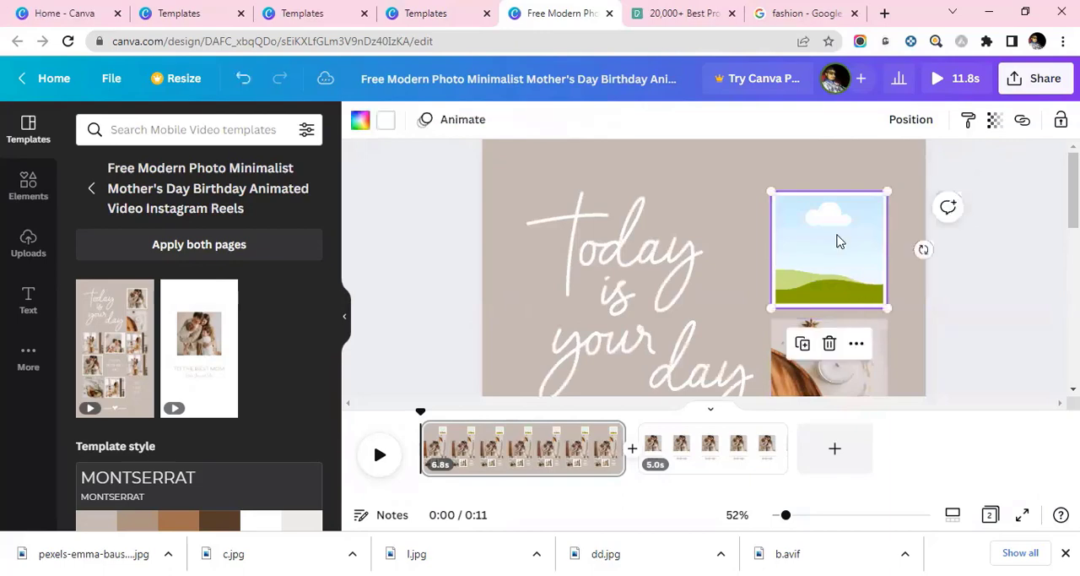
Fill the empty frame beside the headline with the uploaded photo of the woman in yellow, shifting it down to include her head.
click(31, 248)
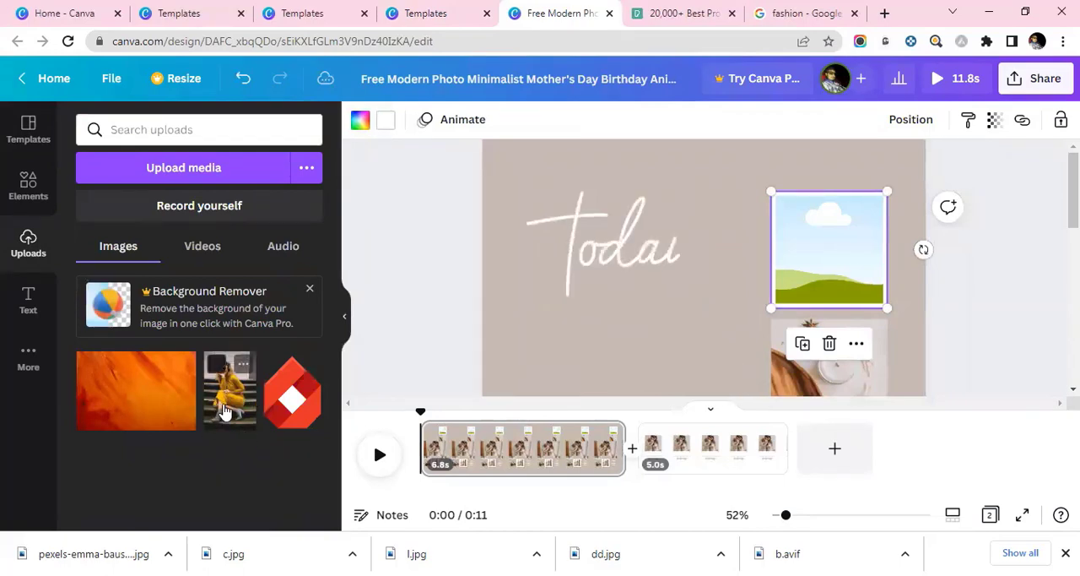
drag(819, 253, 820, 250)
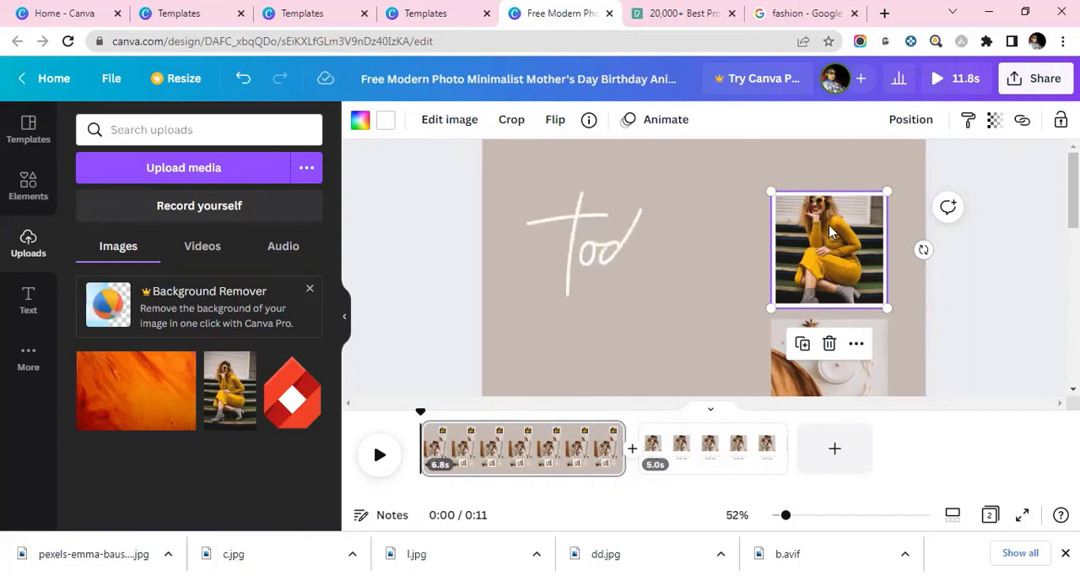
double_click(830, 234)
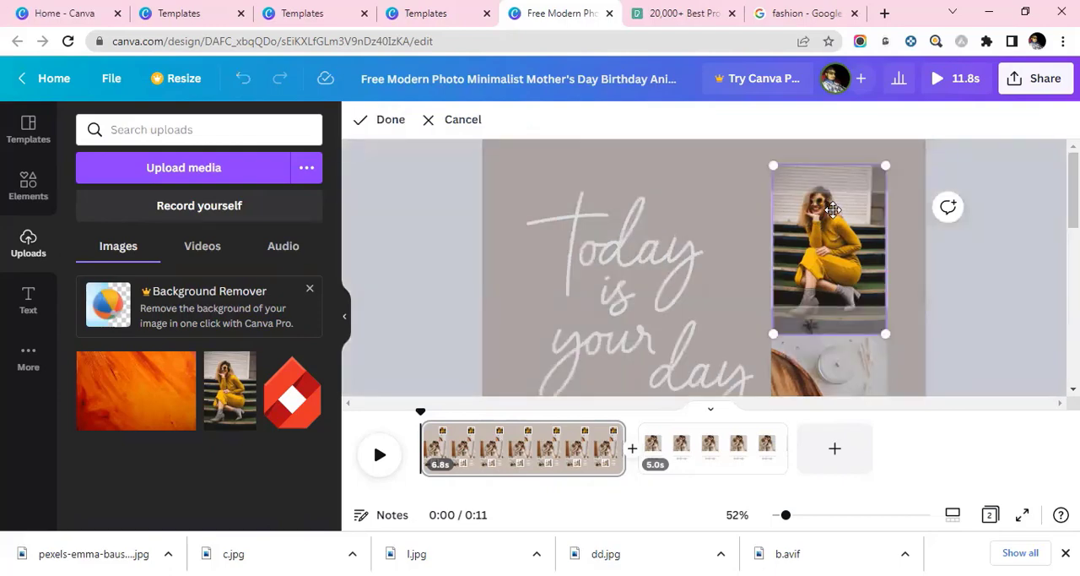
drag(833, 209, 828, 235)
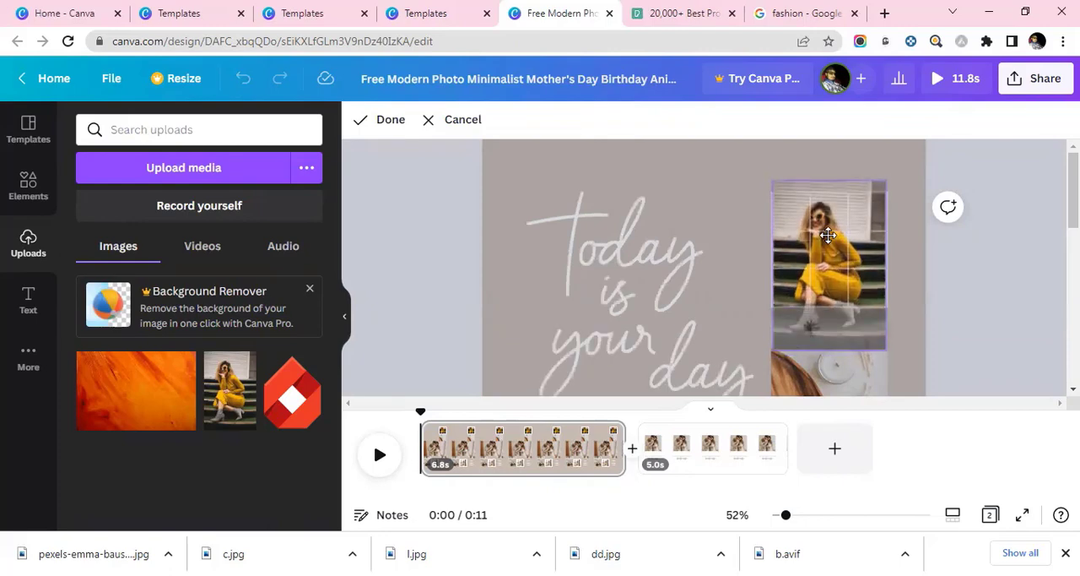
click(904, 267)
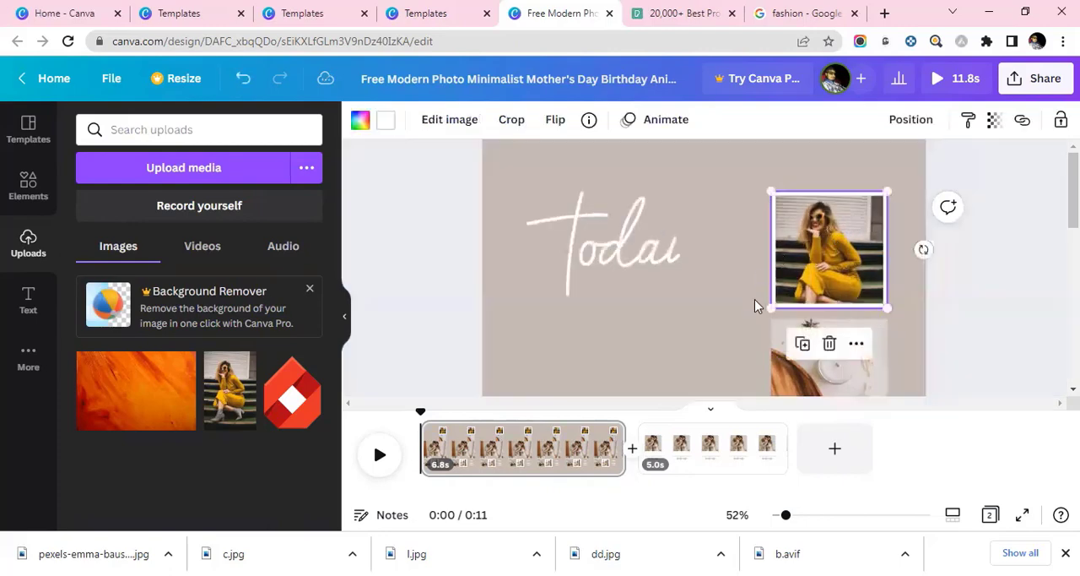
Detach the candle photo from the second frame beside the headline and delete the detached image.
scroll(726, 241, down, 2)
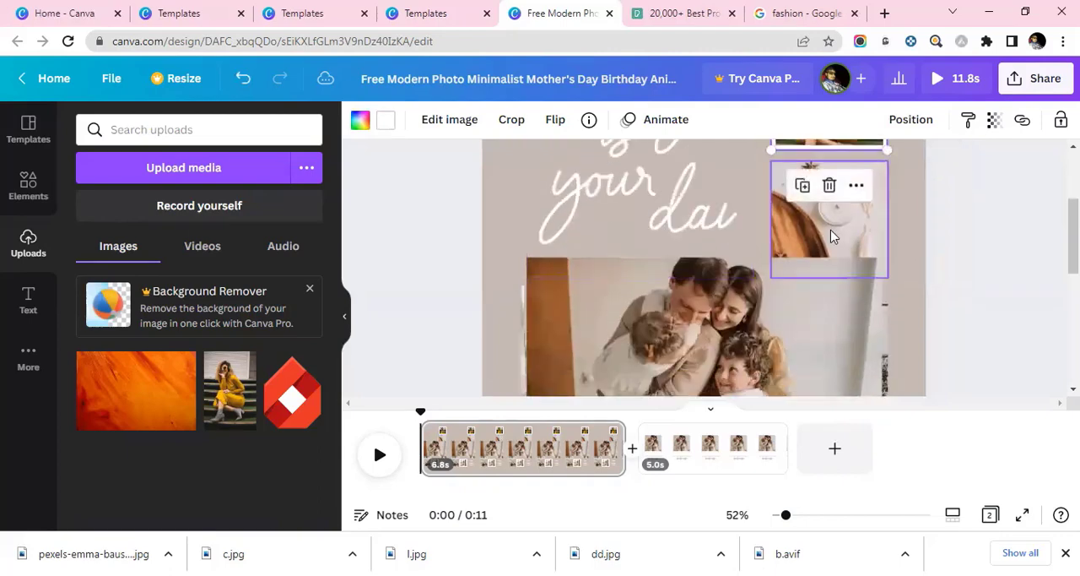
right_click(830, 217)
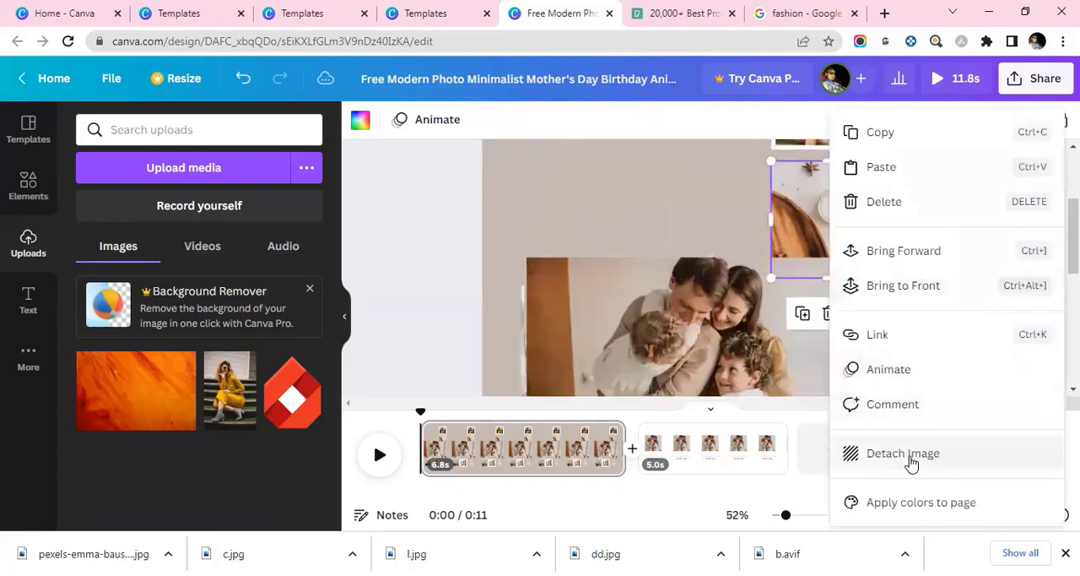
click(878, 454)
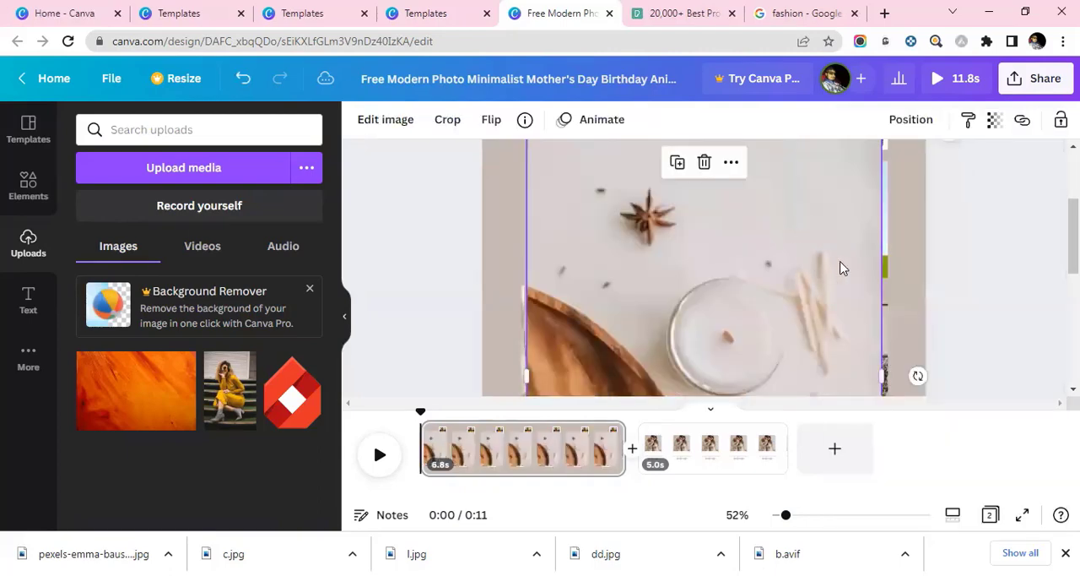
key(Delete)
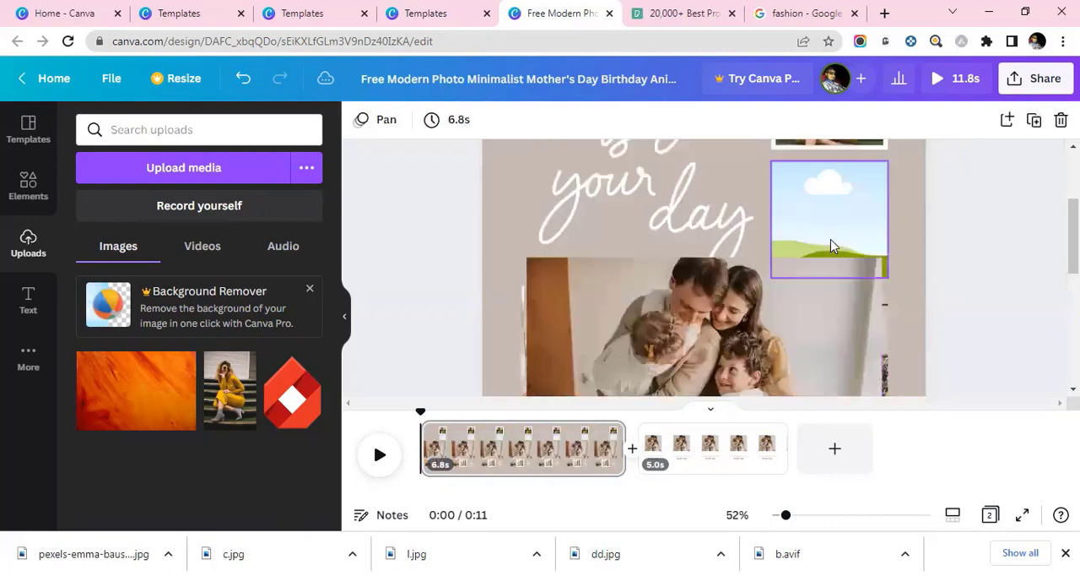
Upload the armchair, lamp and collar images from the Desktop and fill the empty frame beside the headline with the armchair.
click(810, 242)
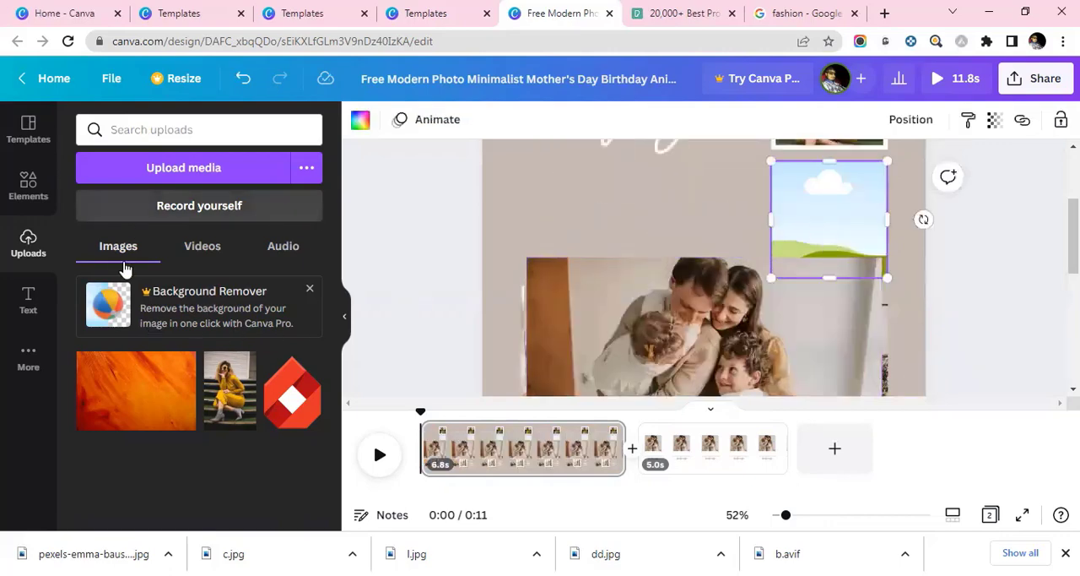
click(123, 168)
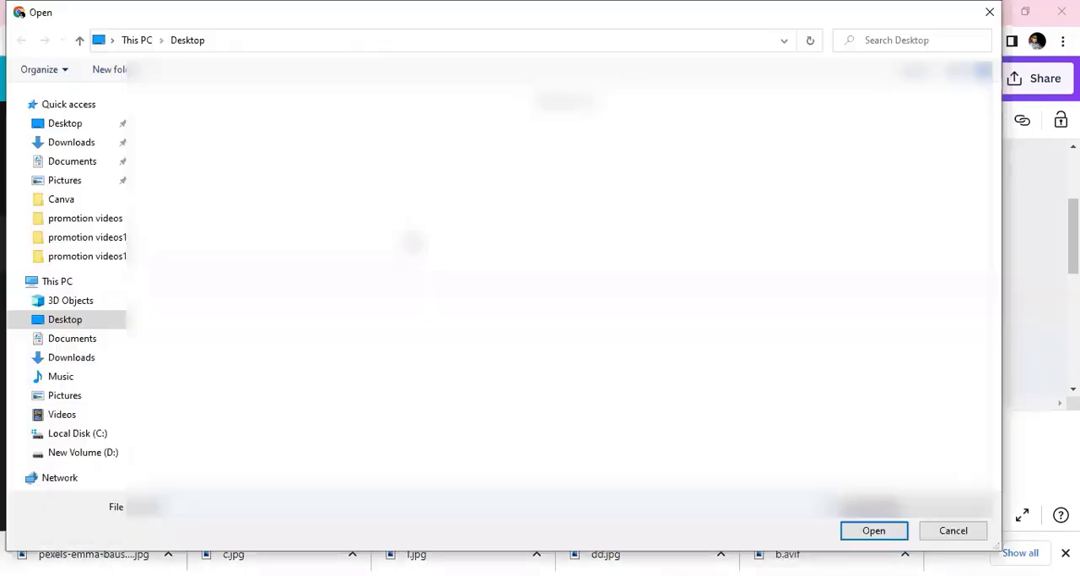
click(769, 156)
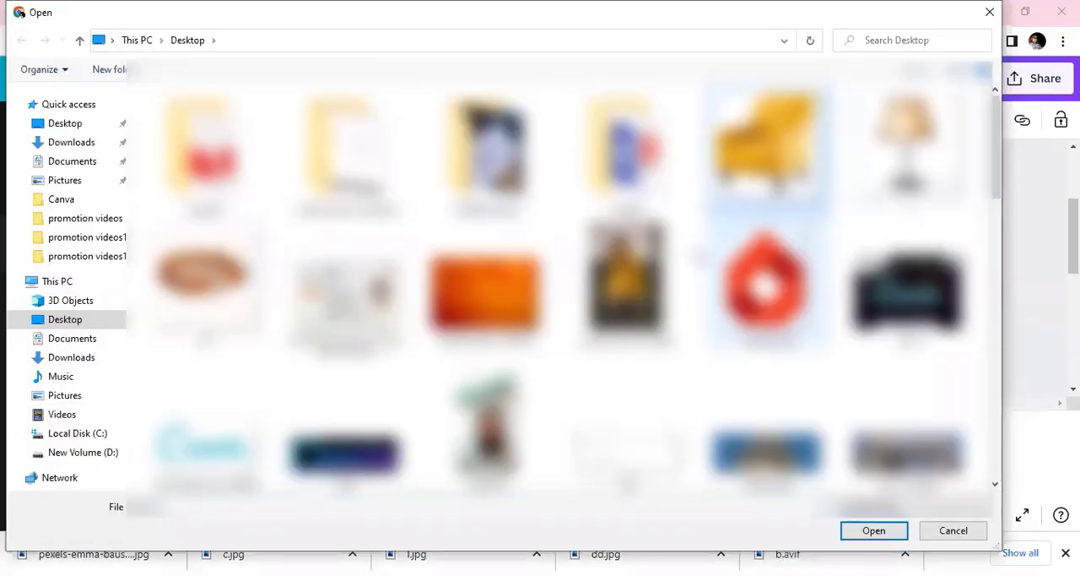
shift+click(205, 283)
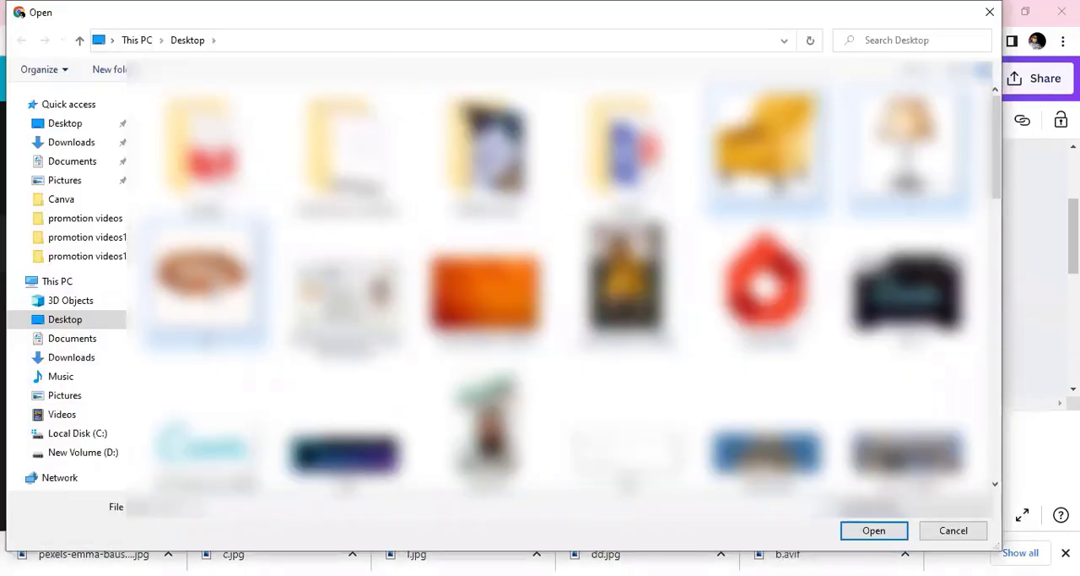
click(863, 532)
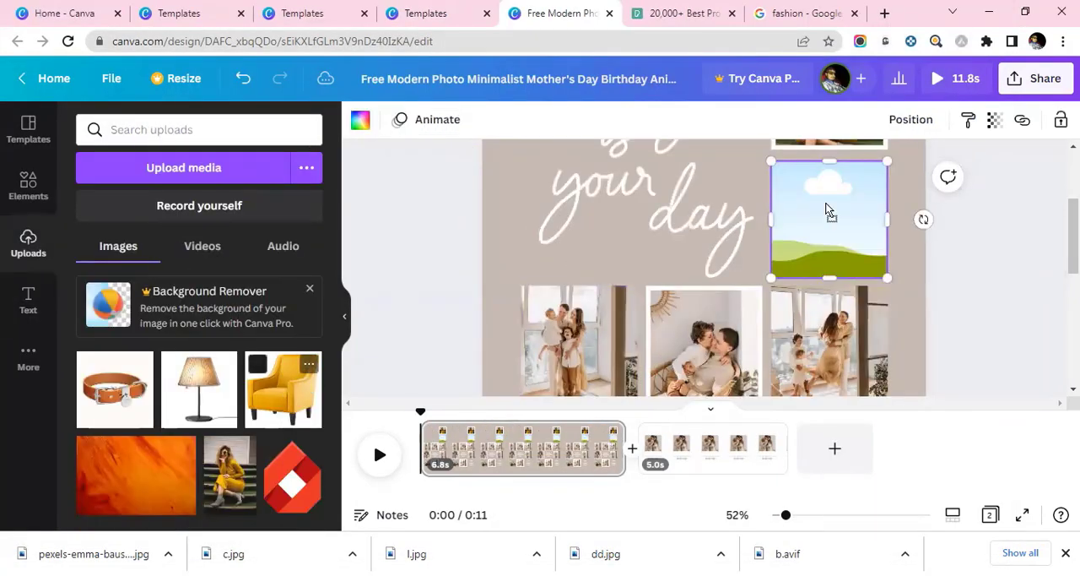
drag(825, 252, 827, 236)
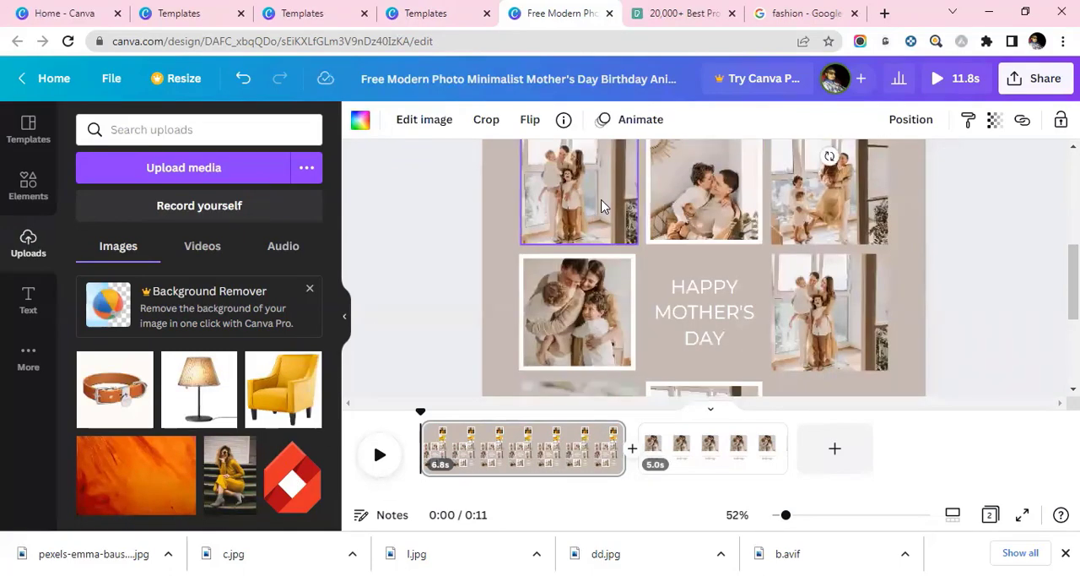
Delete the family photo from the first frame in the row below the headline and fill it with the collar image.
click(591, 262)
click(571, 291)
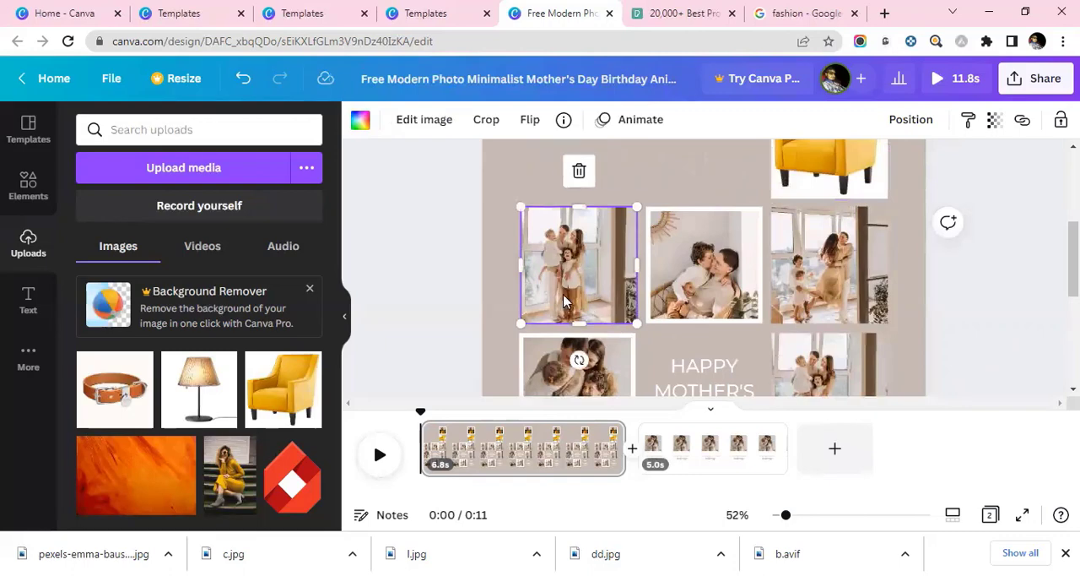
right_click(563, 279)
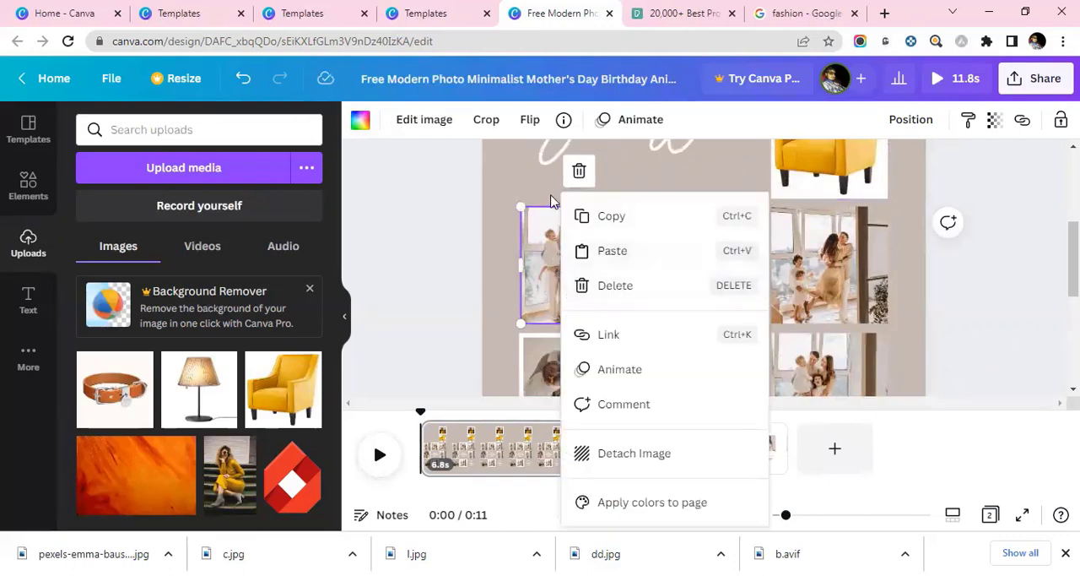
click(579, 171)
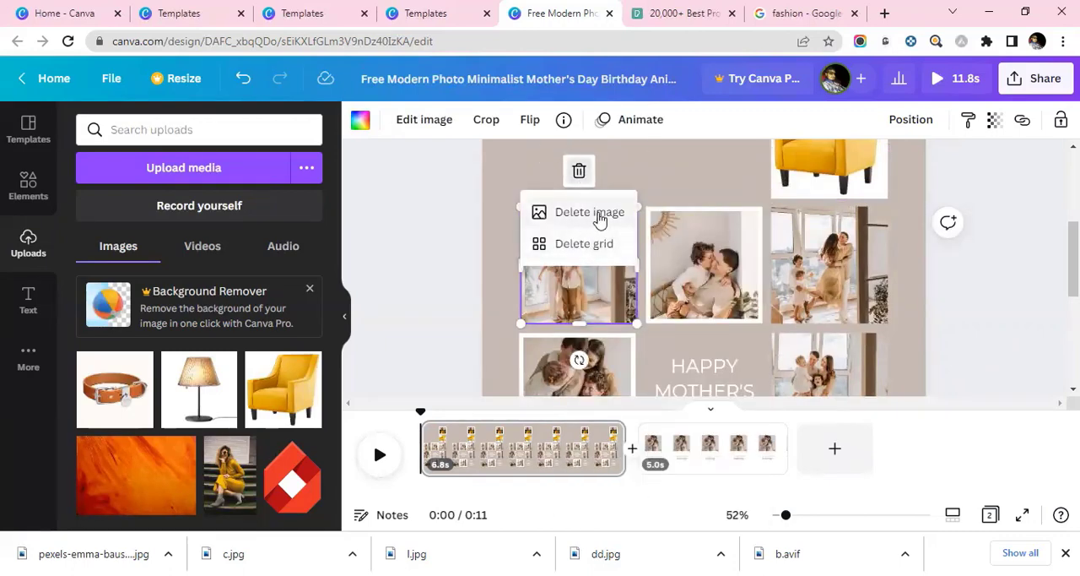
click(596, 212)
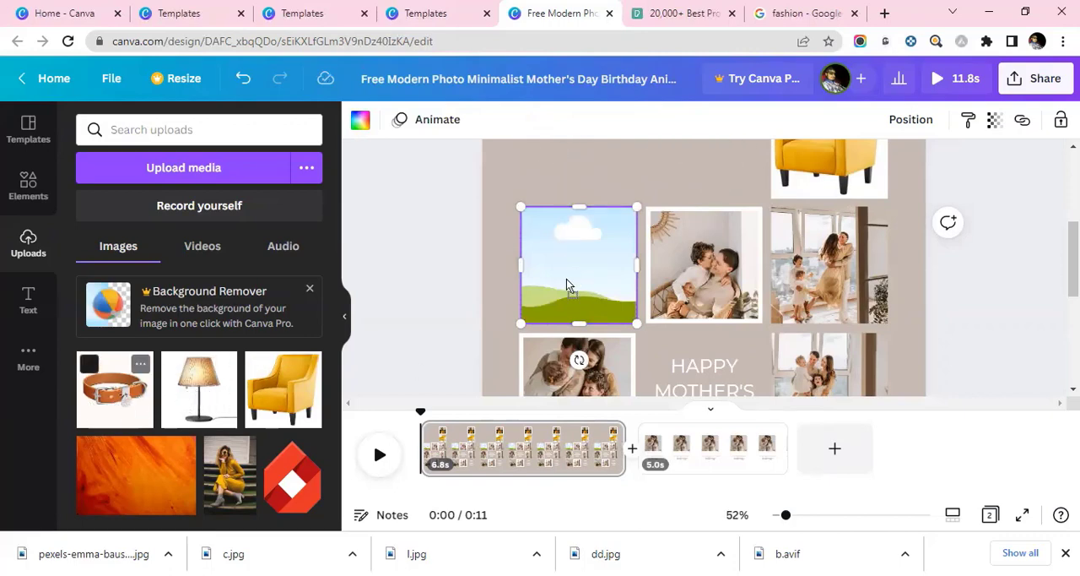
drag(567, 286, 578, 292)
Replace the photo in the middle frame of the row below the headline with the uploaded lamp image.
click(741, 319)
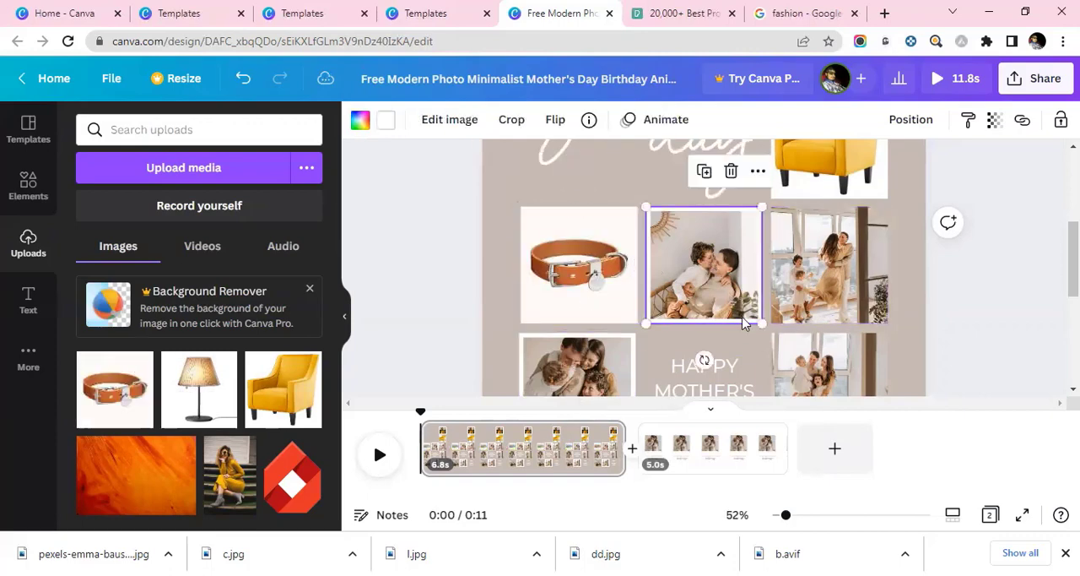
click(703, 171)
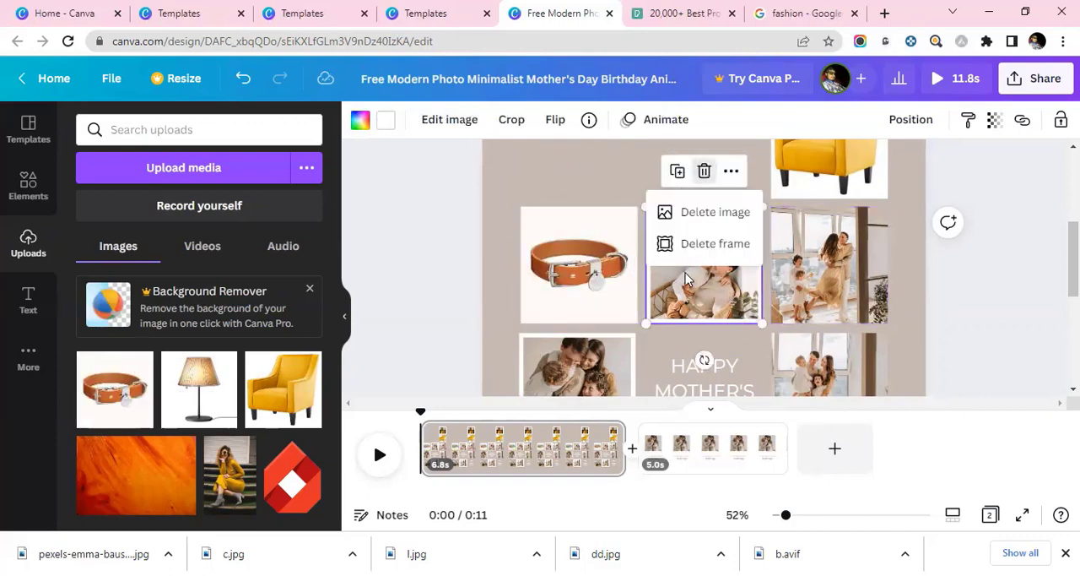
click(701, 214)
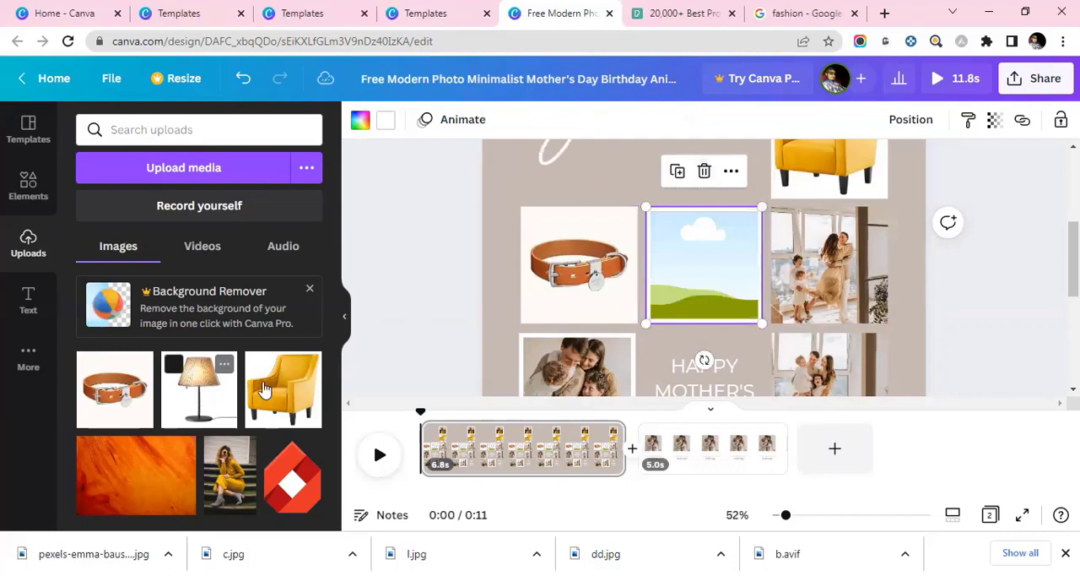
drag(264, 388, 692, 279)
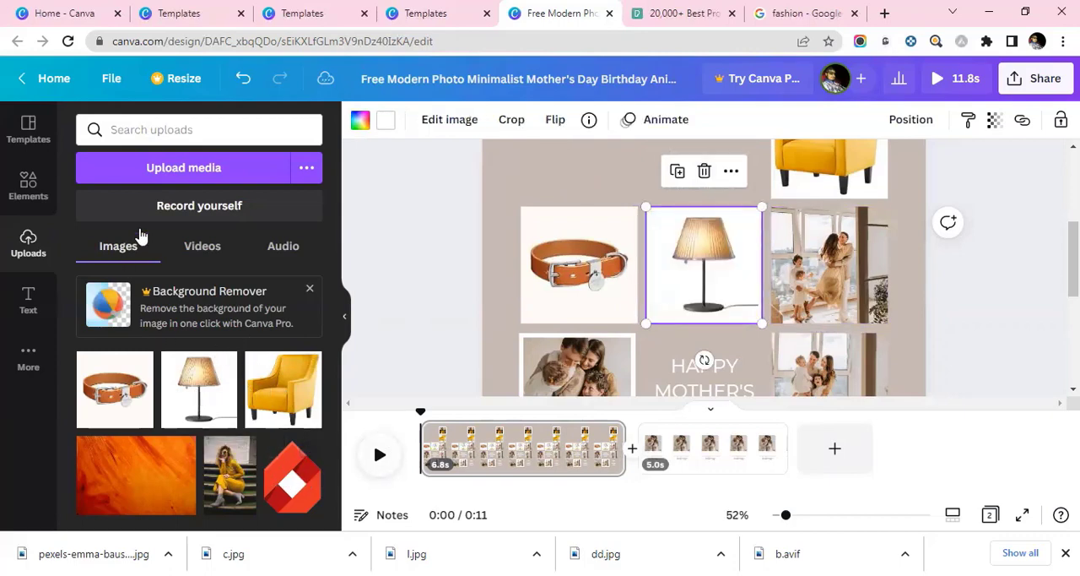
Replace the family photo in the third frame of that row with the uploaded "ADD YOUR DESIGN" cap image.
click(823, 264)
right_click(823, 264)
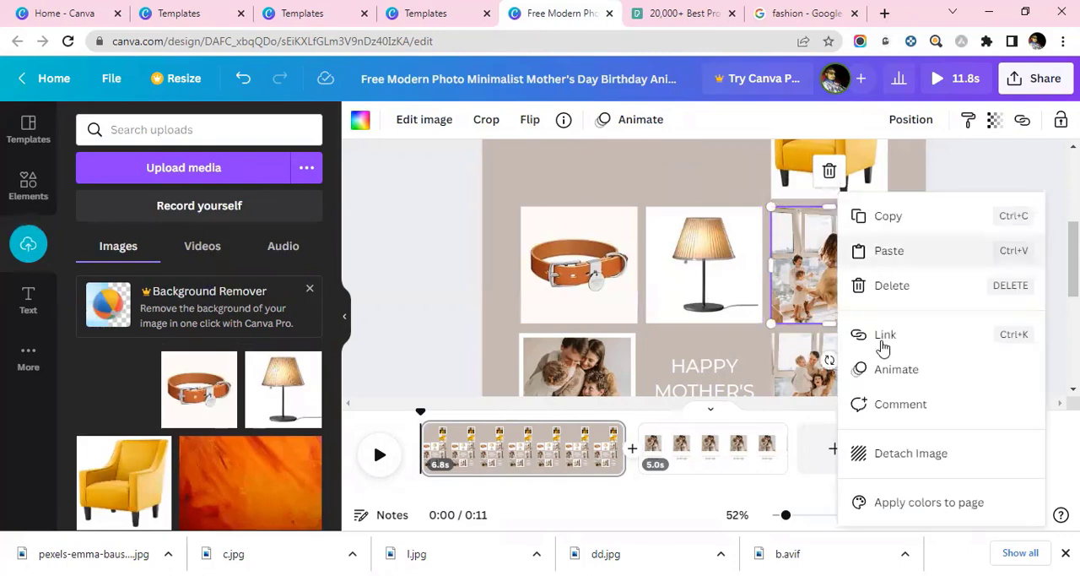
click(819, 180)
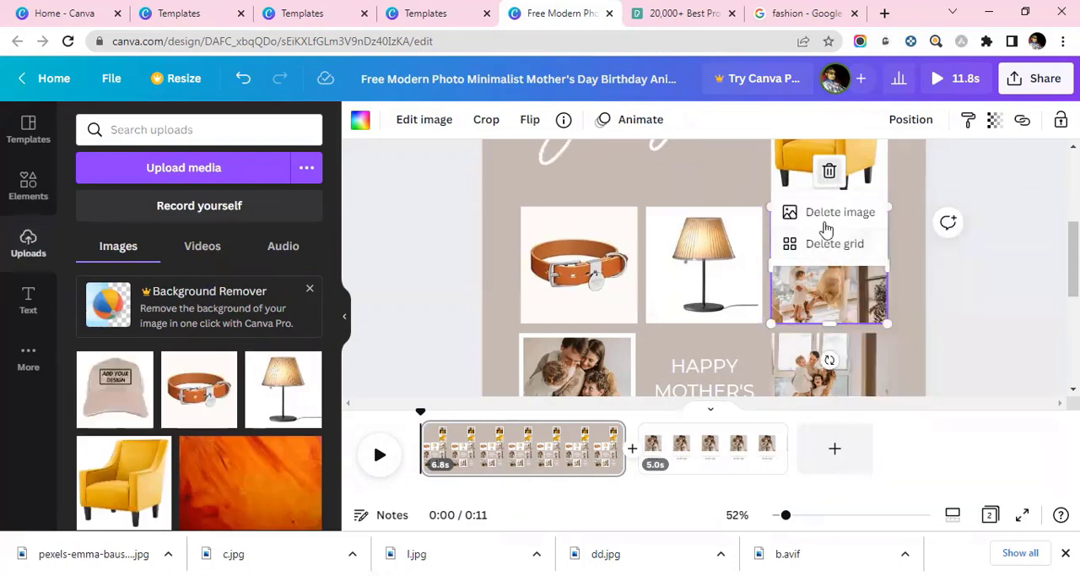
click(822, 212)
drag(127, 387, 819, 315)
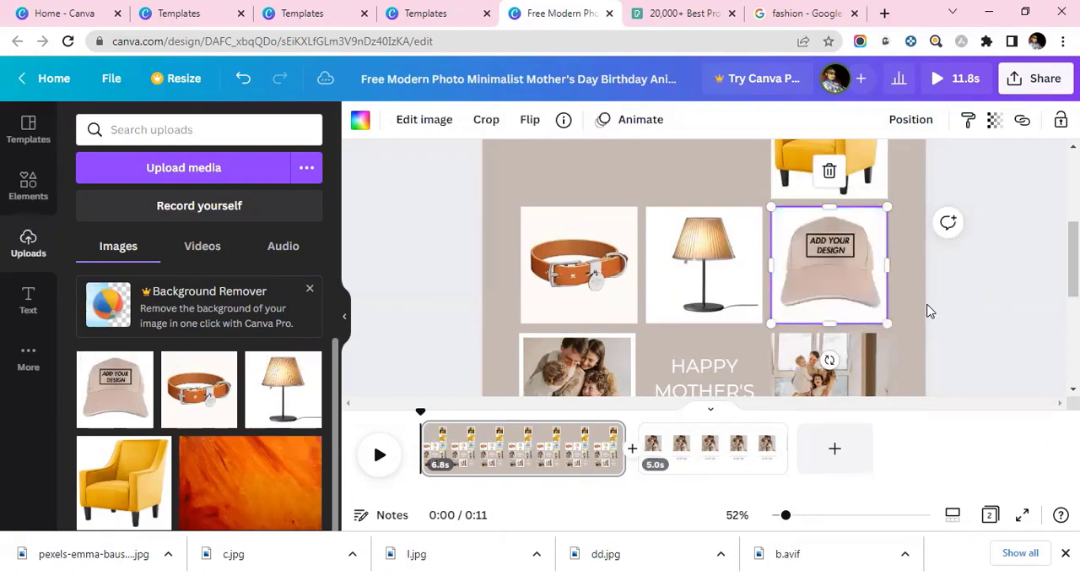
Replace the "Today is your day" headline with the "Happy BIRTHDAY" text combination, moved away from the photo column.
scroll(923, 309, down, 3)
scroll(907, 309, up, 1)
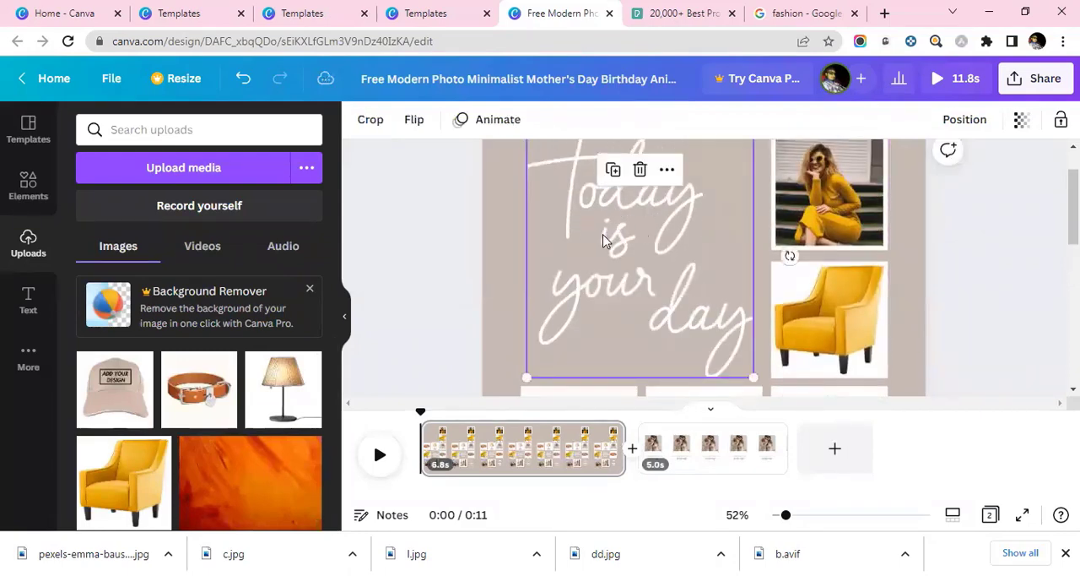
scroll(677, 321, up, 2)
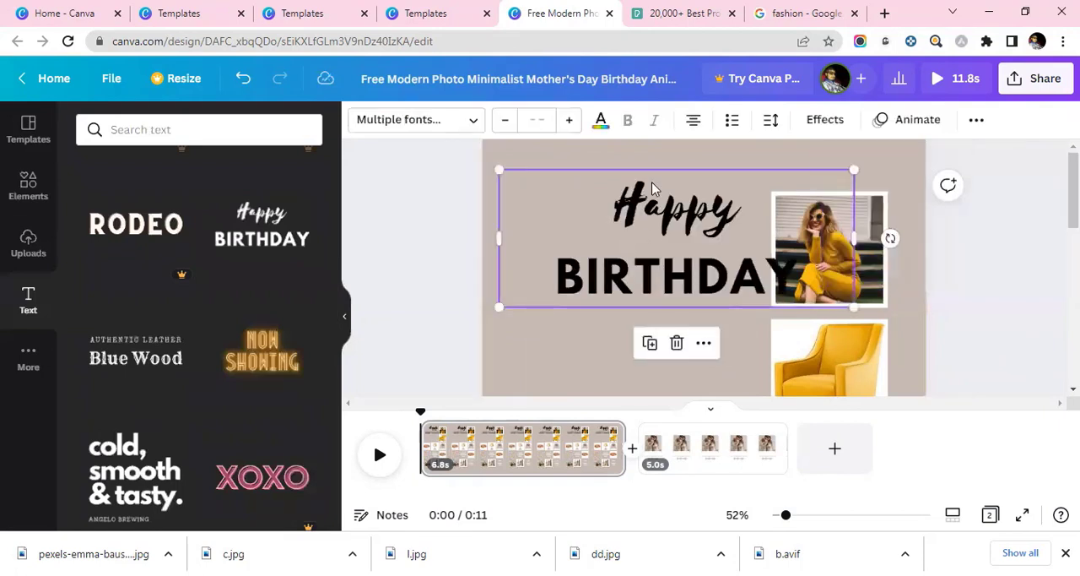
drag(650, 206, 621, 210)
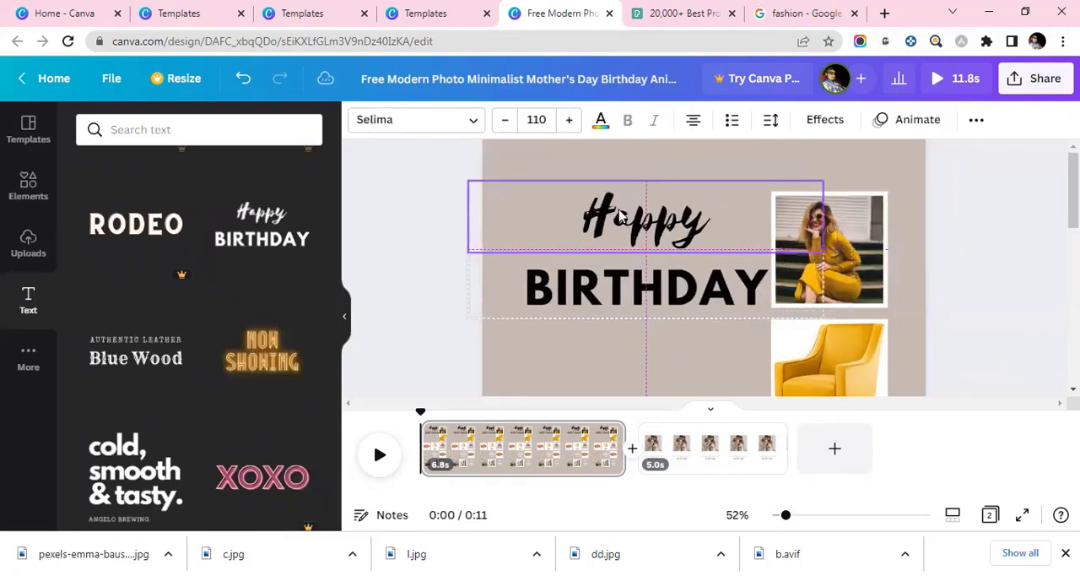
Delete the "BIRTHDAY" line and extend the remaining text to read "Happy Selling" with each word on its own line.
click(709, 304)
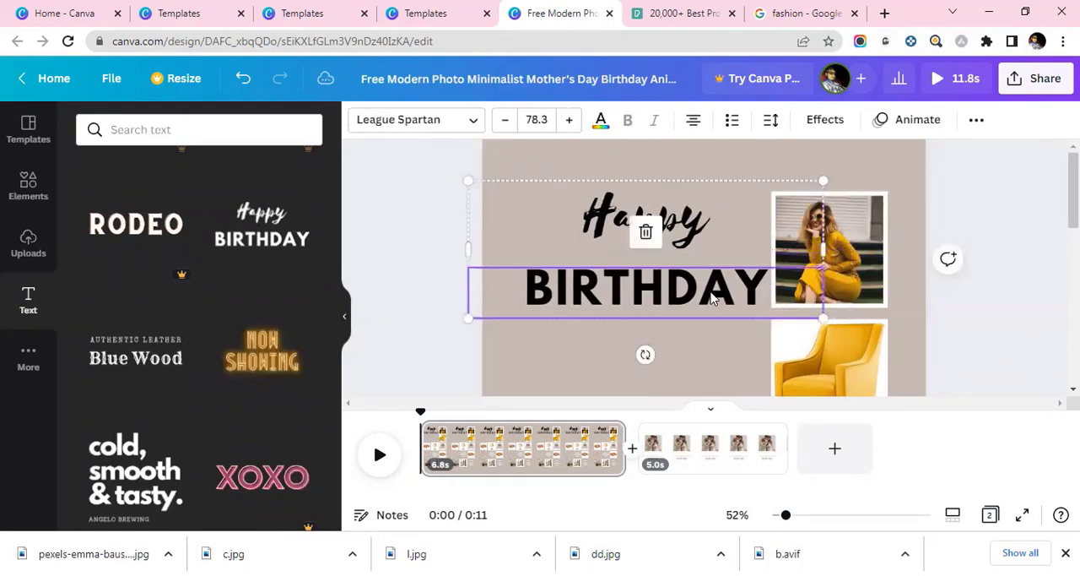
key(Delete)
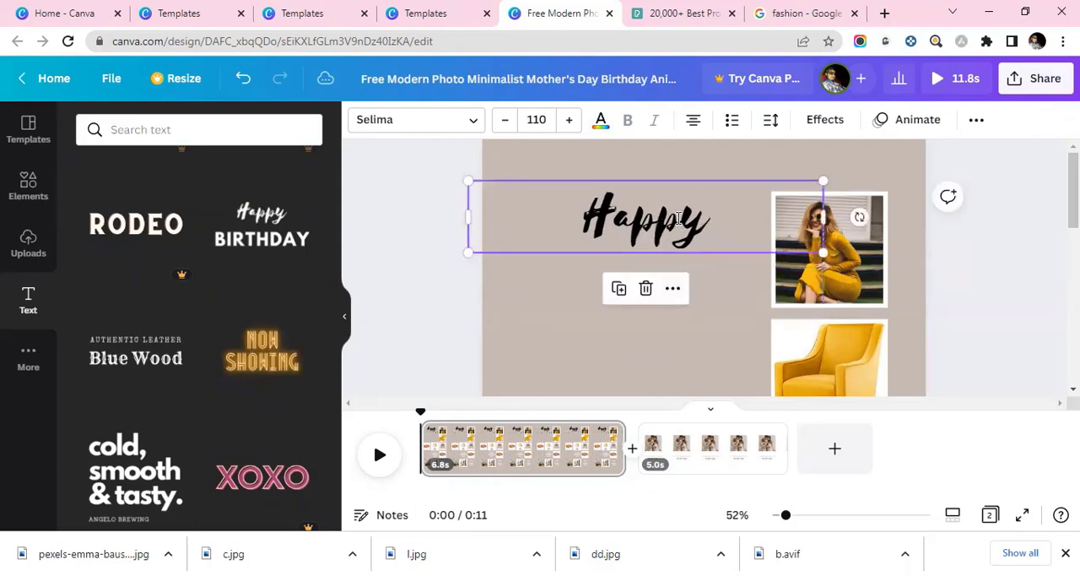
double_click(677, 217)
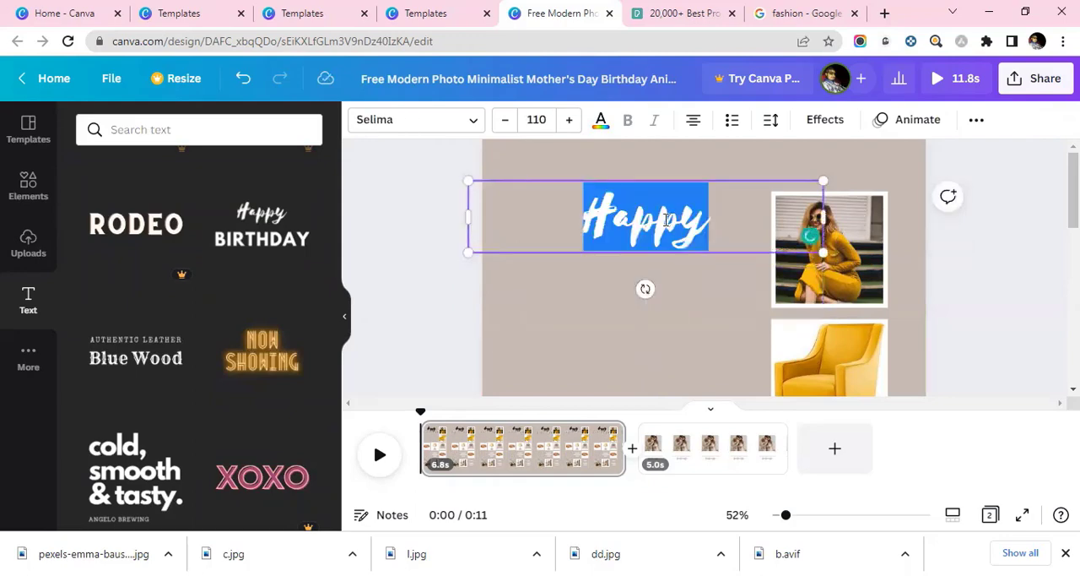
key(Right)
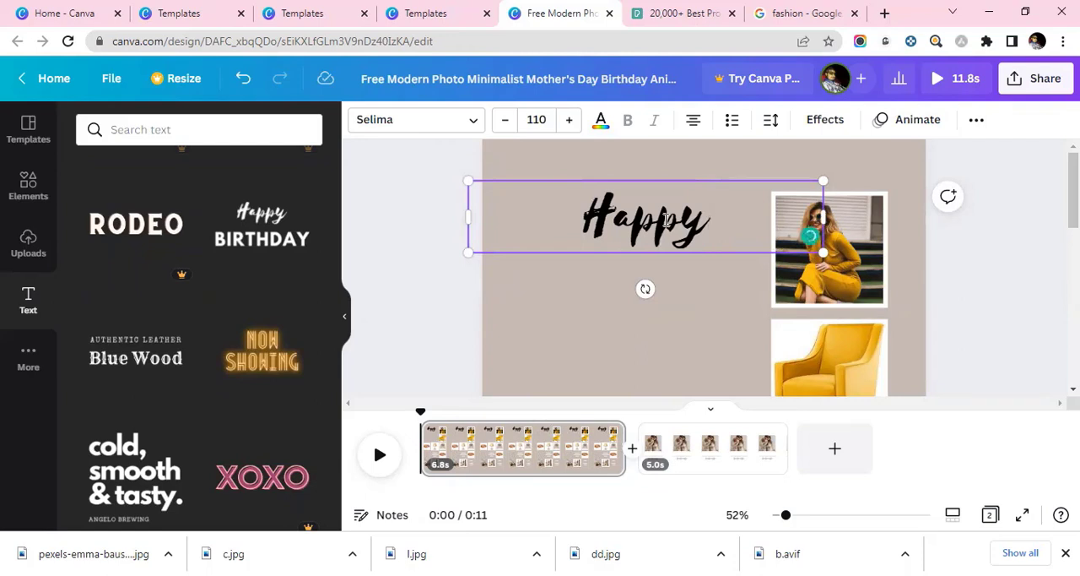
text(Selling)
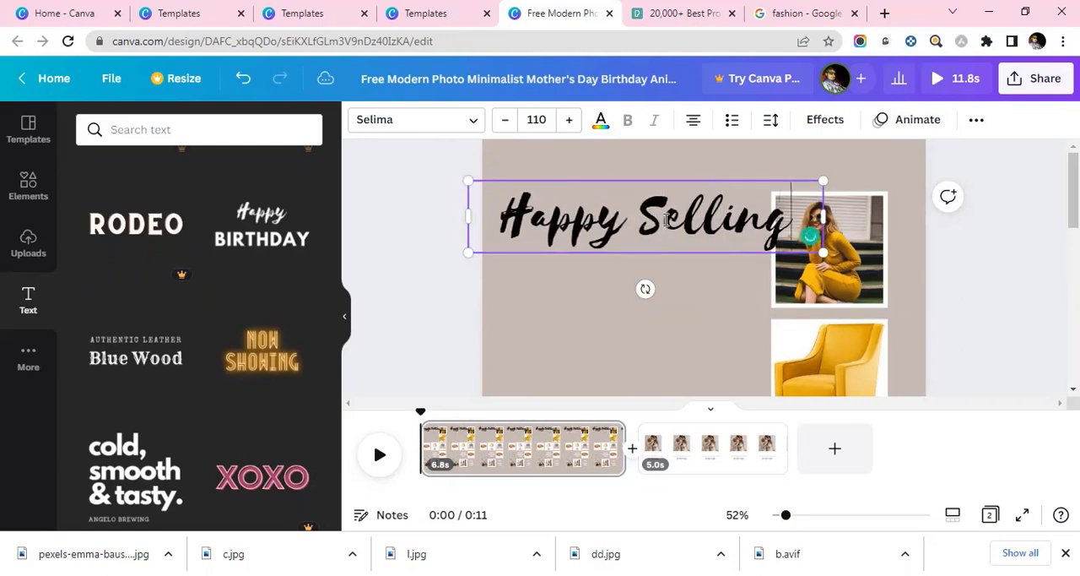
key(Left)
key(Left)
key(Left)
key(Left)
key(Left)
key(Return)
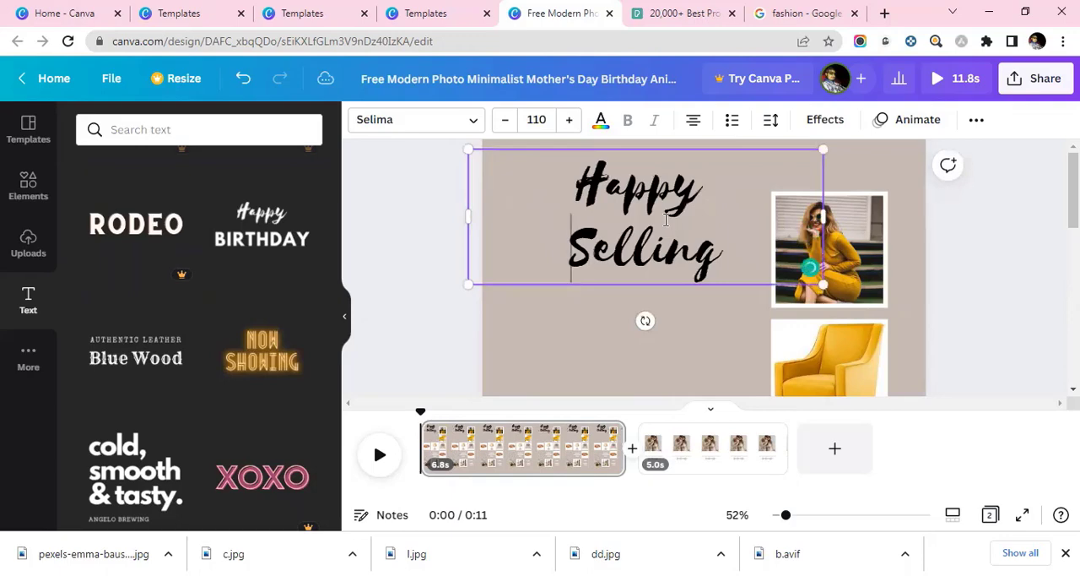
Change the color of the whole "Happy Selling" text to white from the document colors.
key(ctrl+a)
click(599, 118)
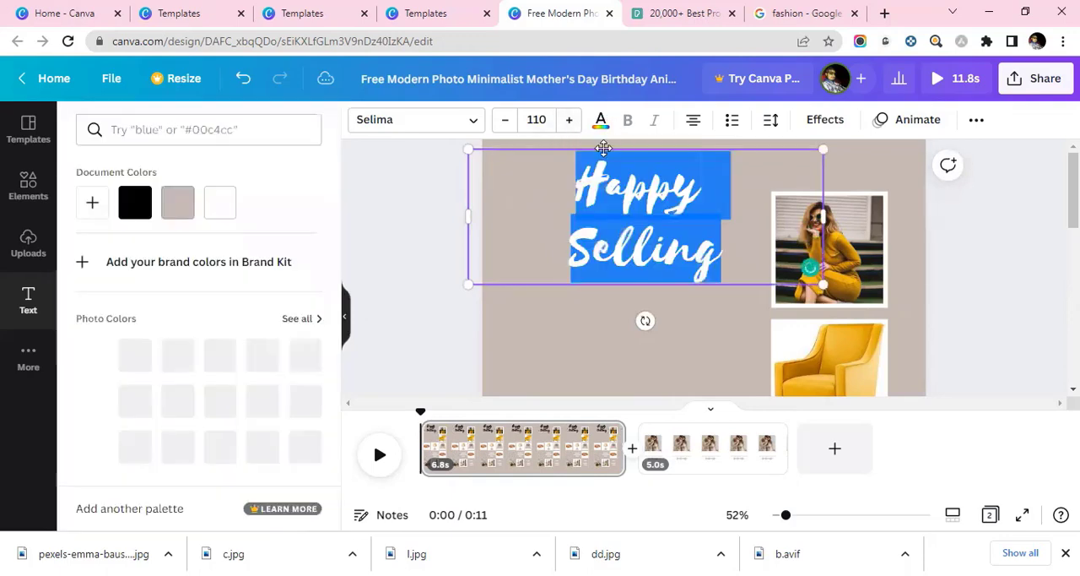
click(600, 119)
click(600, 121)
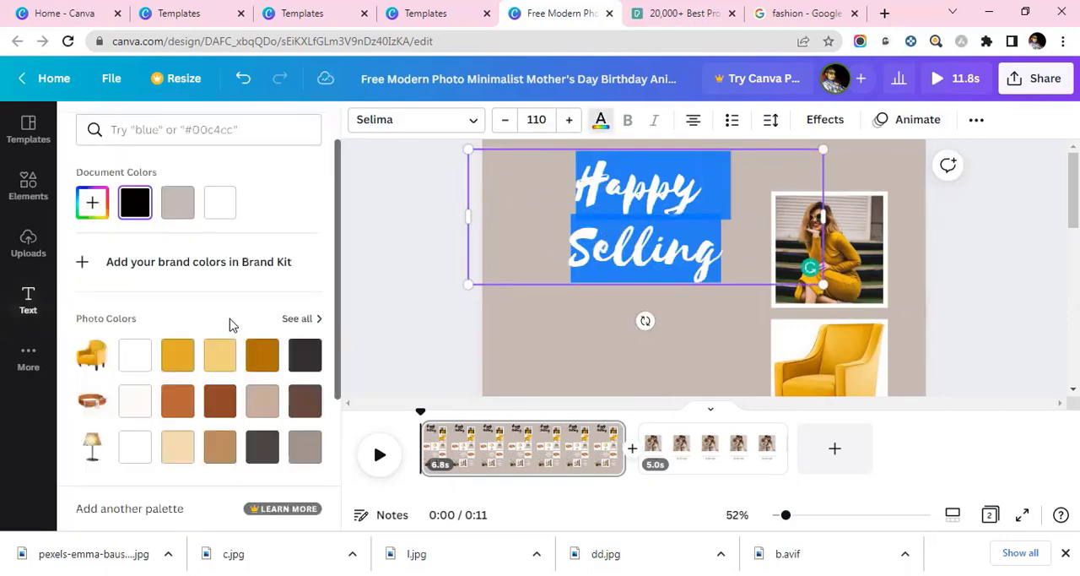
click(219, 211)
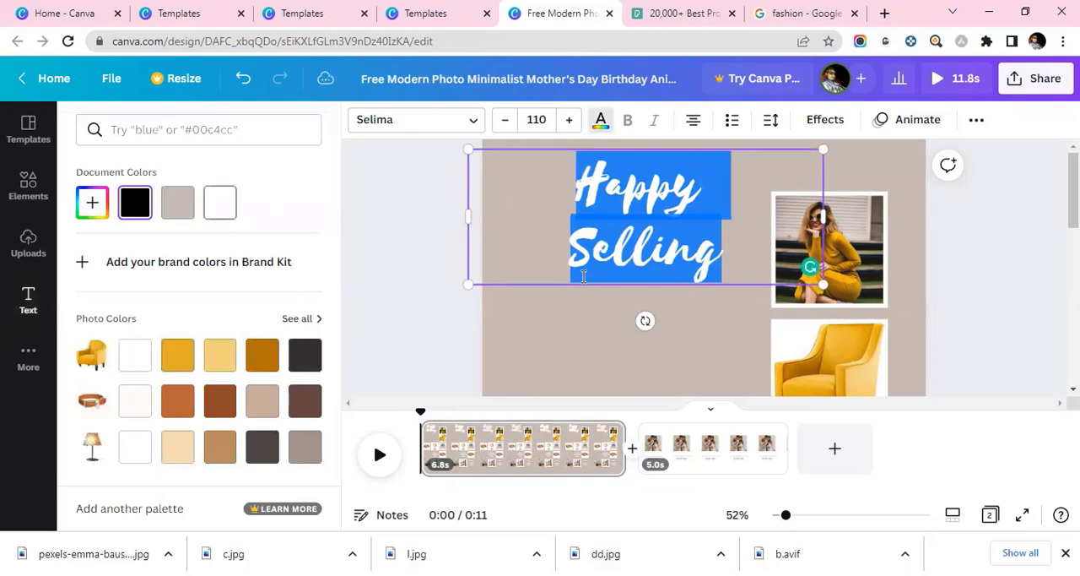
click(606, 253)
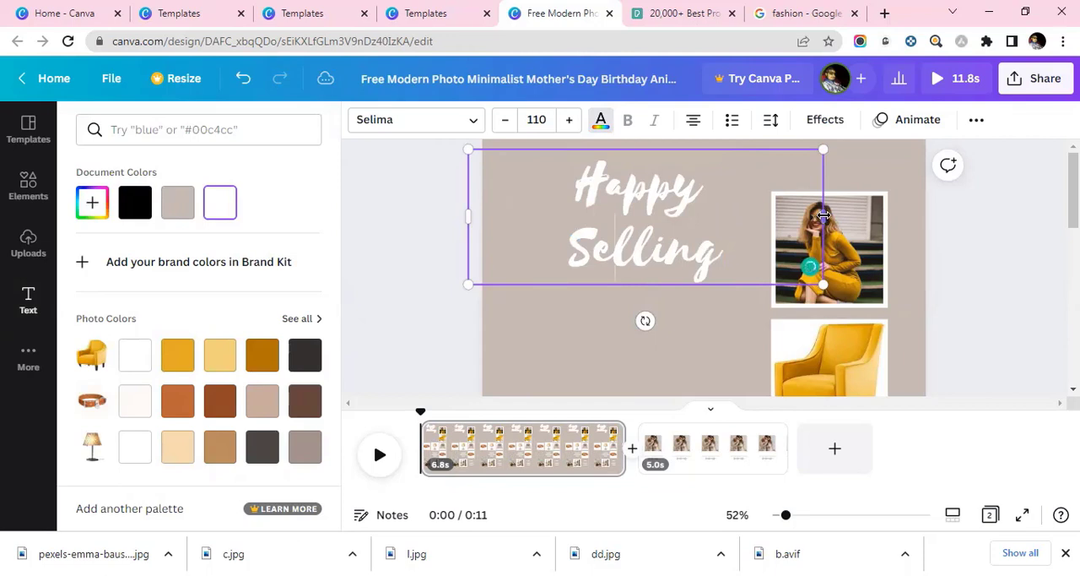
Fit the "Happy Selling" text beside the photo column by narrowing its box, setting the font size to 134 and moving it down.
mouse_move(777, 218)
mouse_down()
mouse_move(748, 217)
mouse_move(762, 217)
mouse_up()
drag(465, 217, 504, 218)
double_click(584, 176)
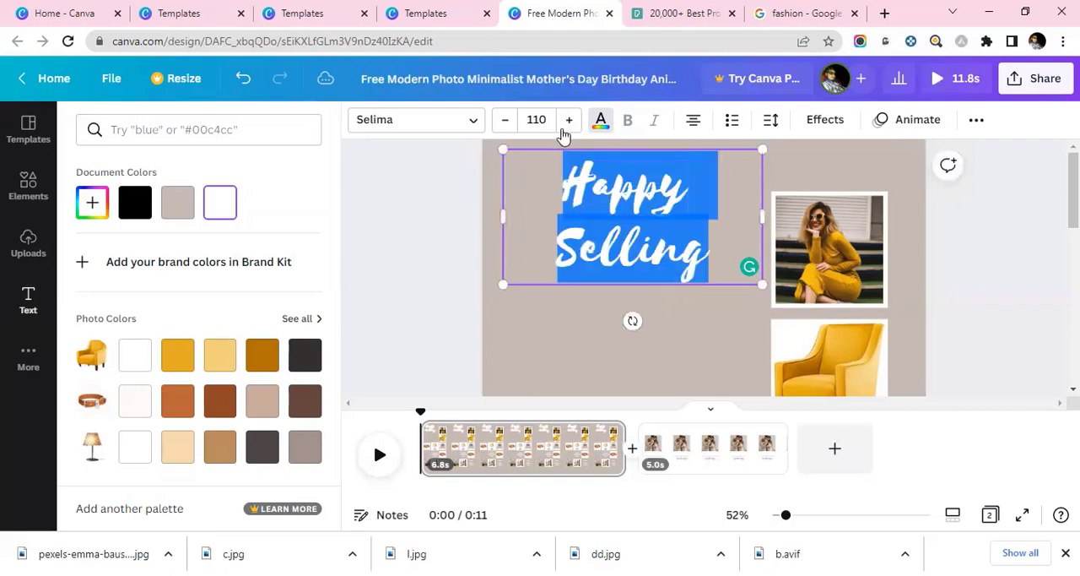
click(568, 120)
click(568, 120)
click(568, 120)
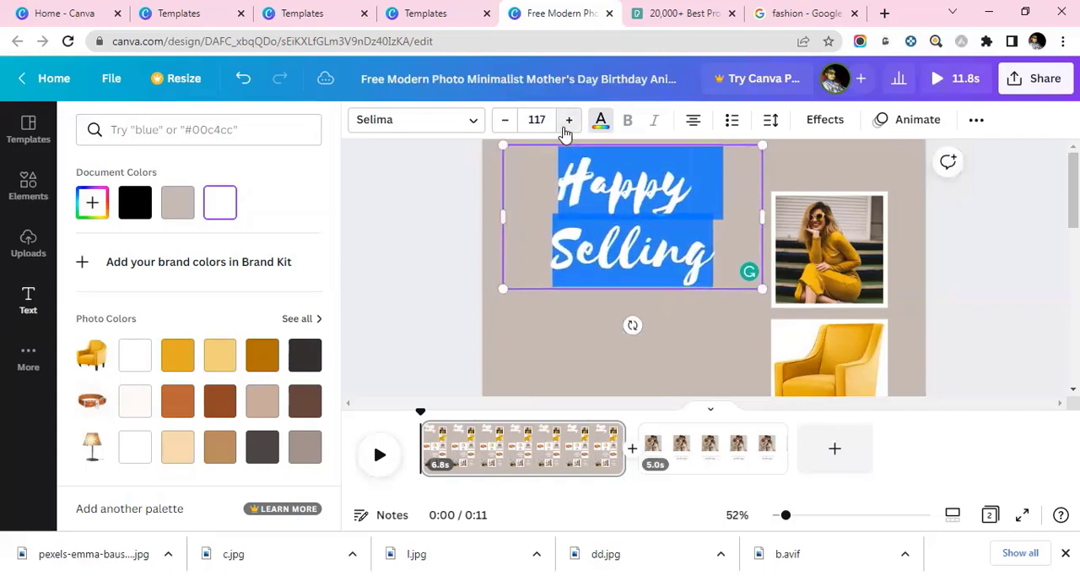
click(568, 120)
click(638, 285)
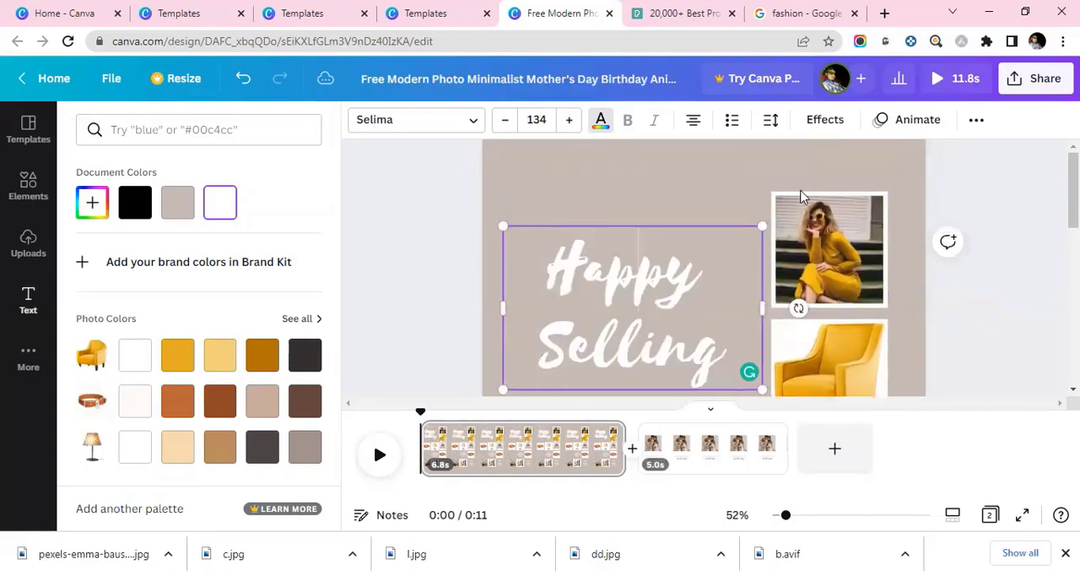
Apply the Pan text animation to the whole "Happy Selling" headline.
key(ctrl+a)
click(901, 119)
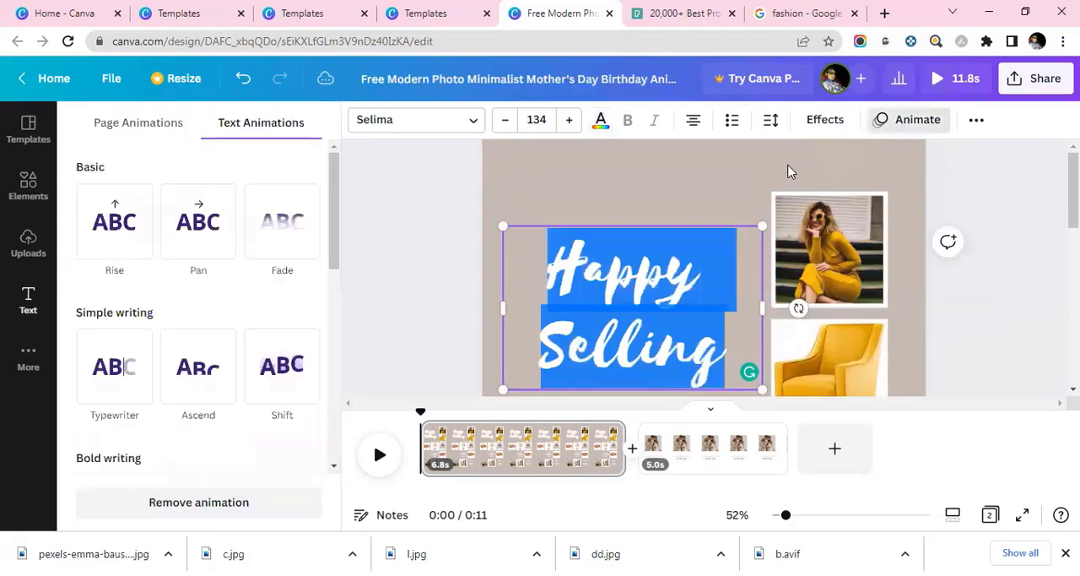
click(195, 236)
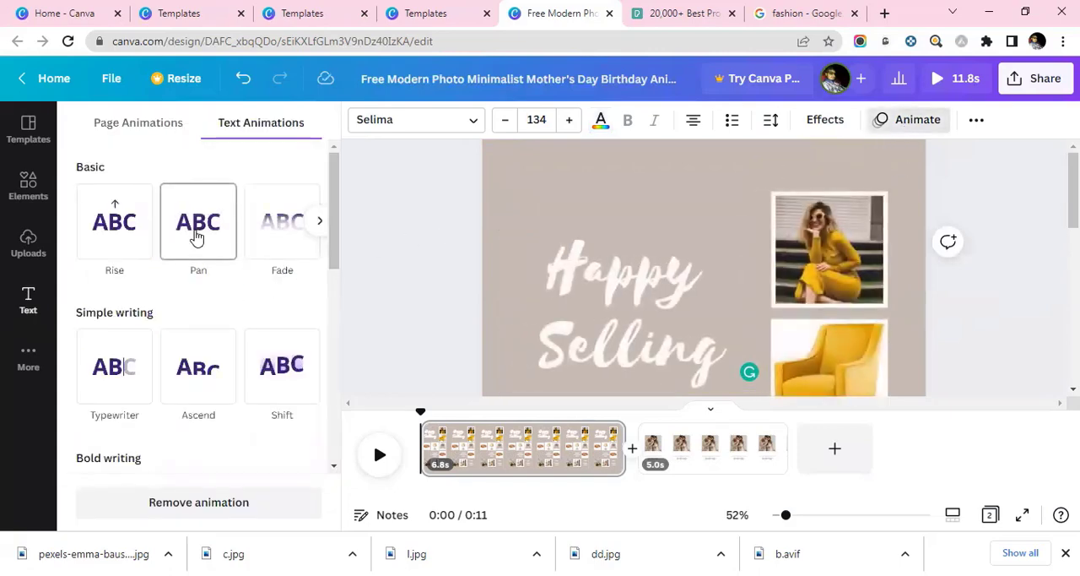
Try other text animations on the "Happy Selling" headline and apply Typewriter.
click(111, 242)
click(275, 251)
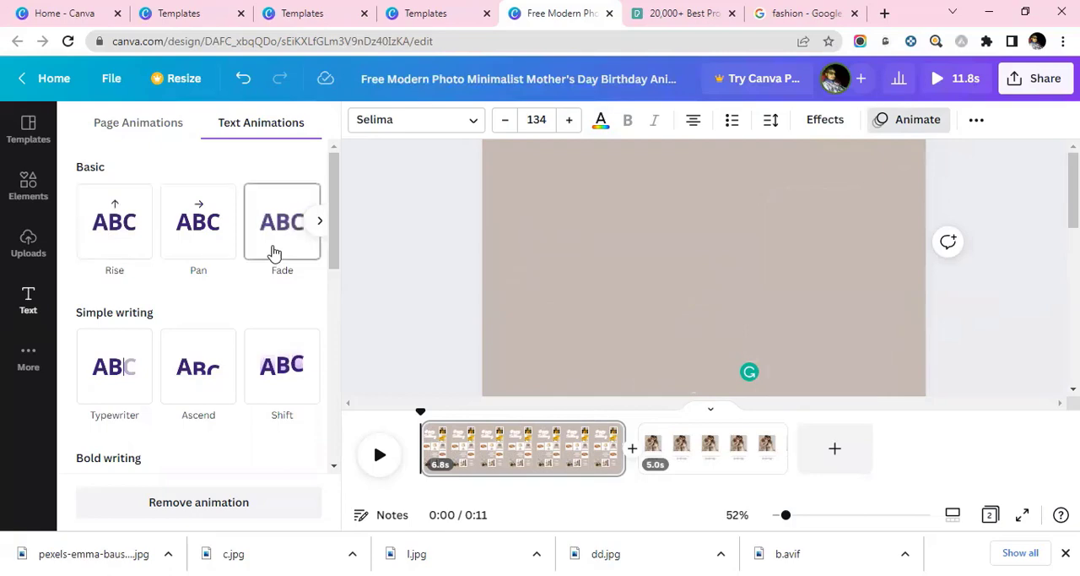
click(274, 376)
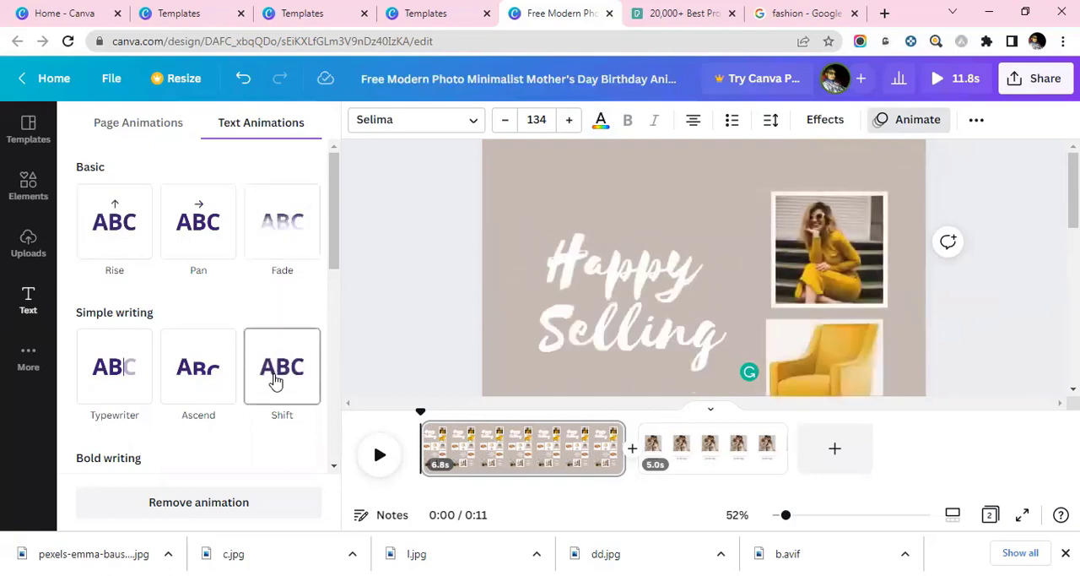
click(173, 386)
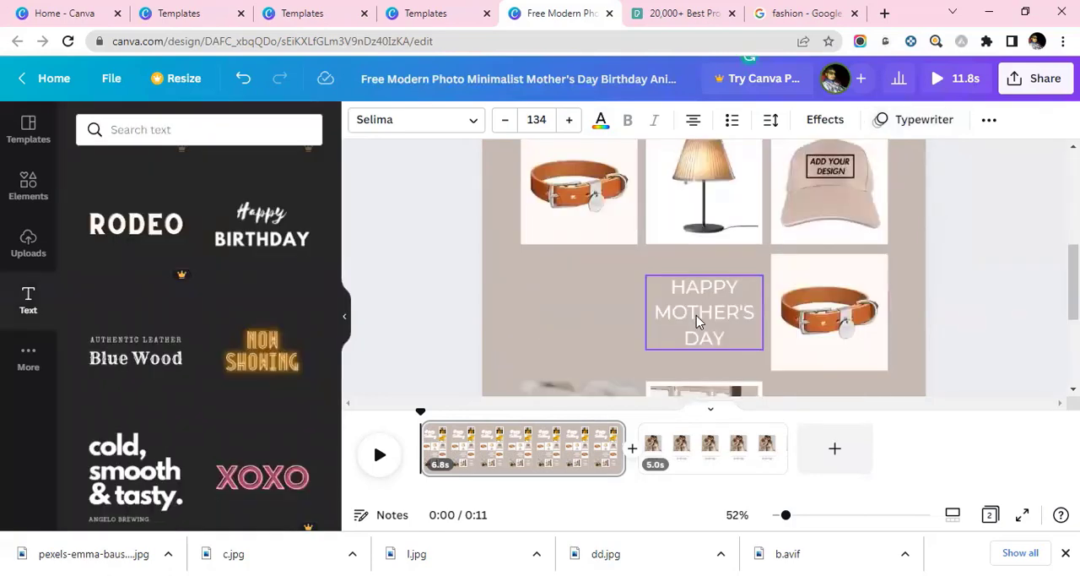
Replace the "HAPPY MOTHER'S DAY" text with "SALES" and "50%" on separate lines.
click(697, 321)
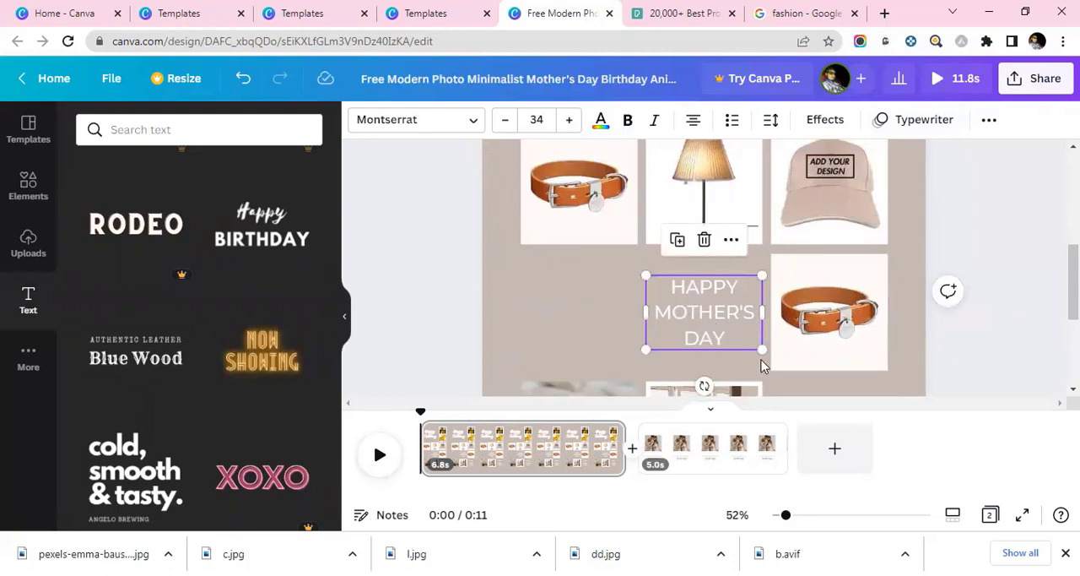
double_click(709, 321)
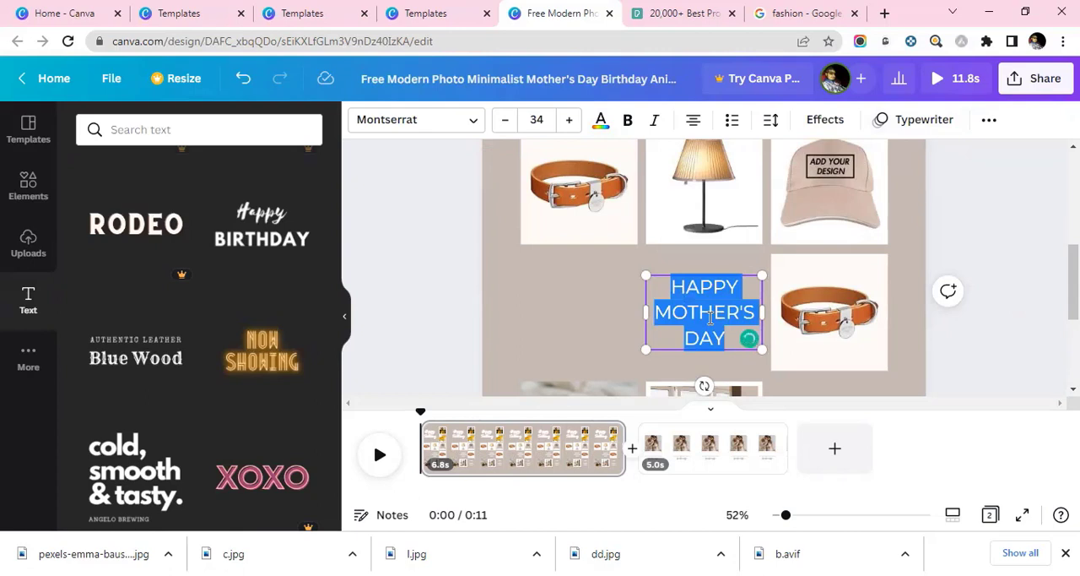
text(SALES)
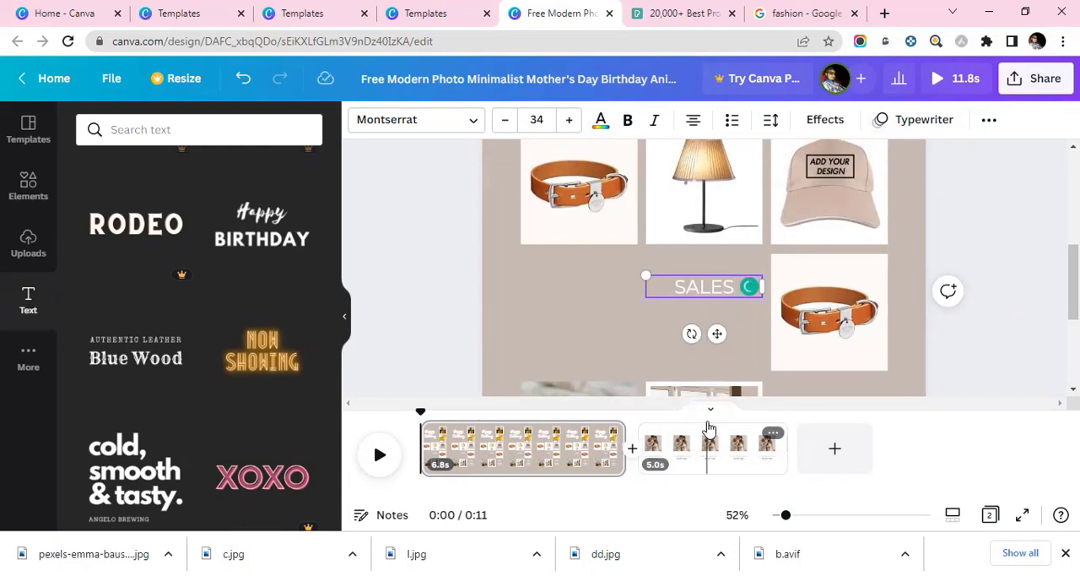
key(Return)
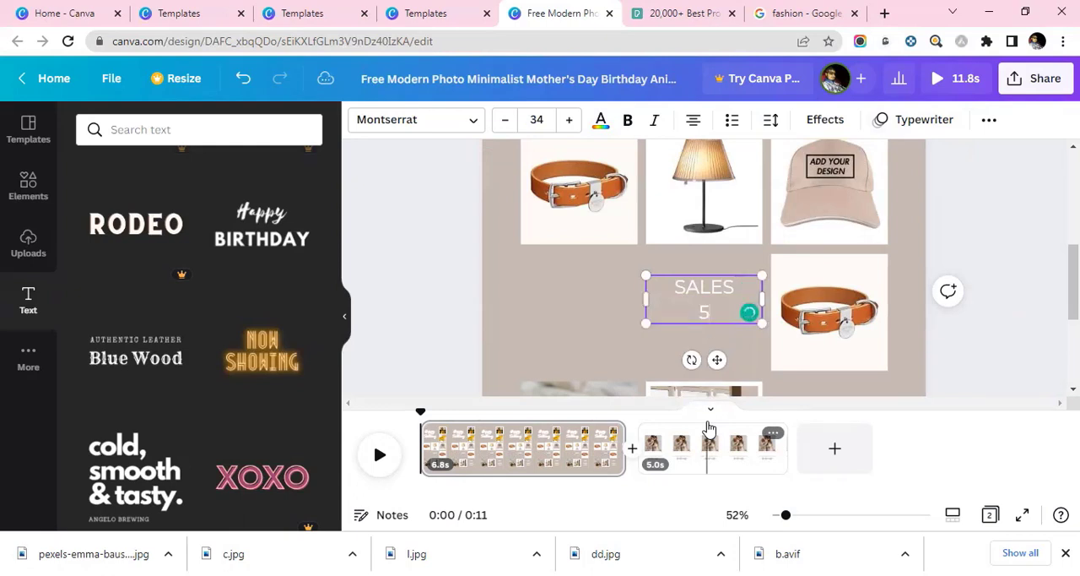
text(50%)
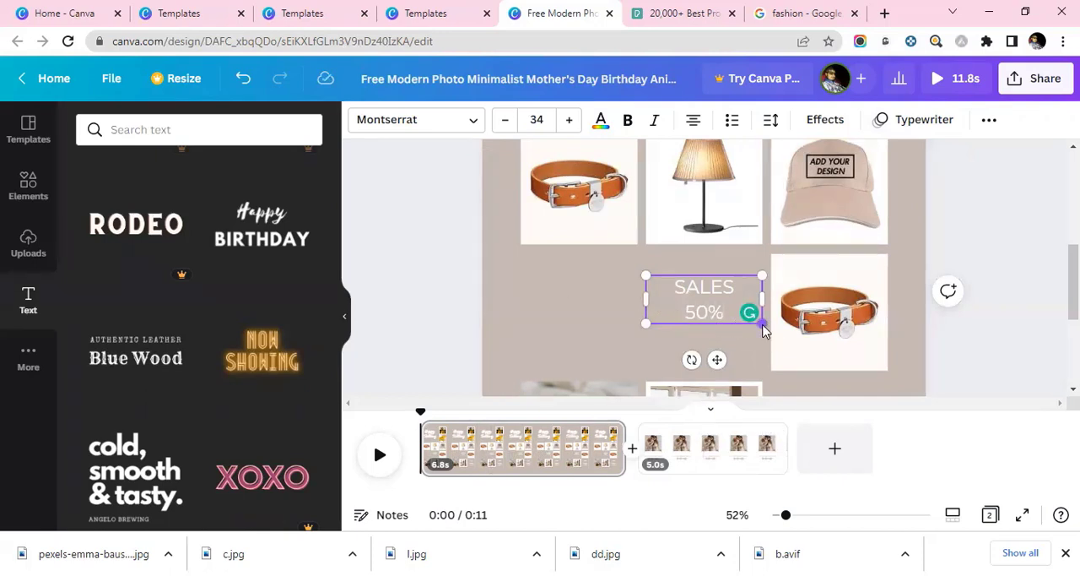
Change the font of the "SALES 50%" text to Agrandir Narrow Black.
scroll(752, 313, down, 1)
click(474, 119)
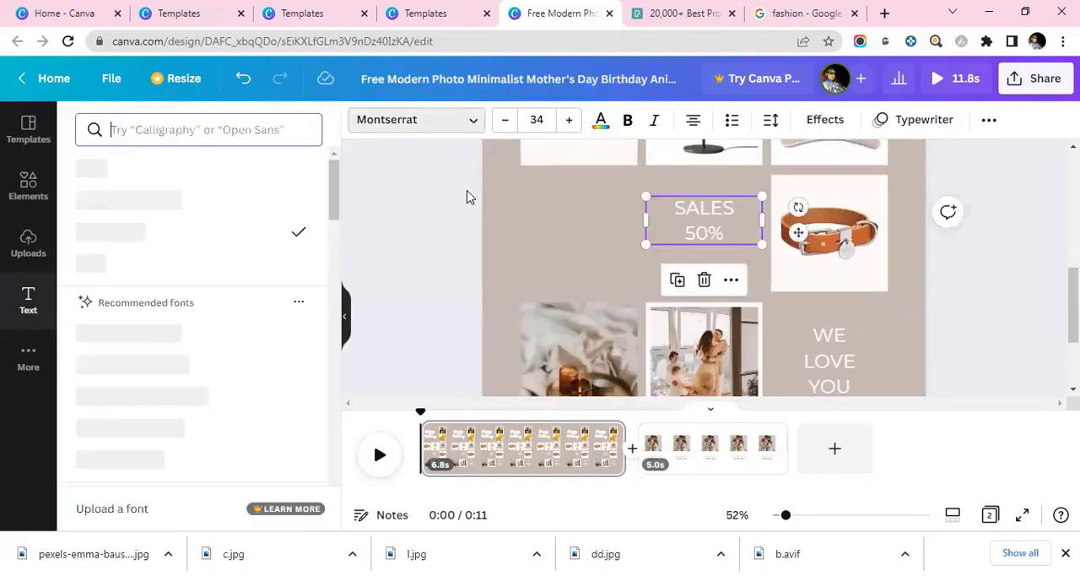
click(628, 121)
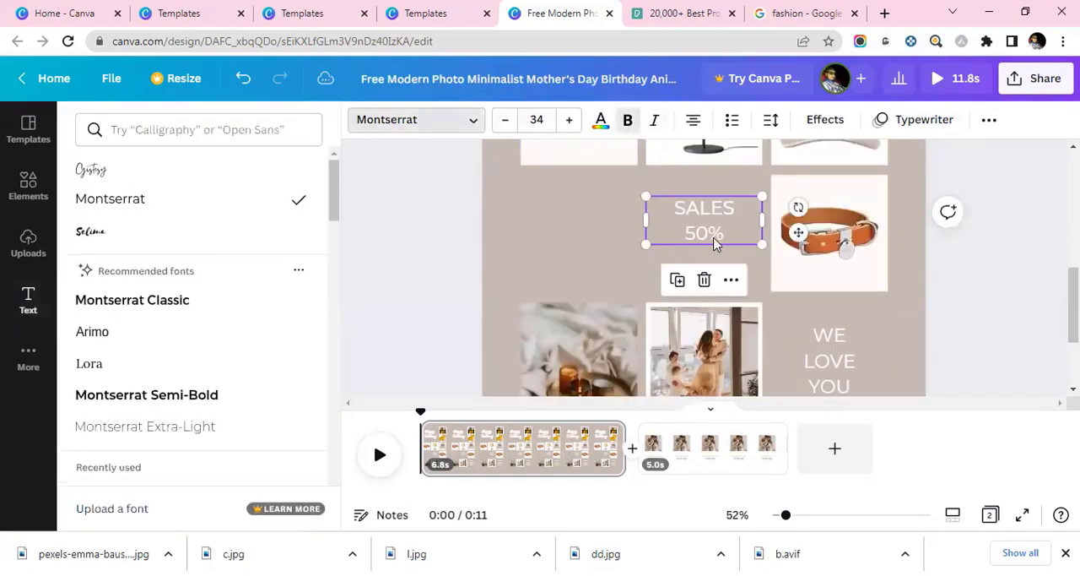
scroll(194, 355, down, 3)
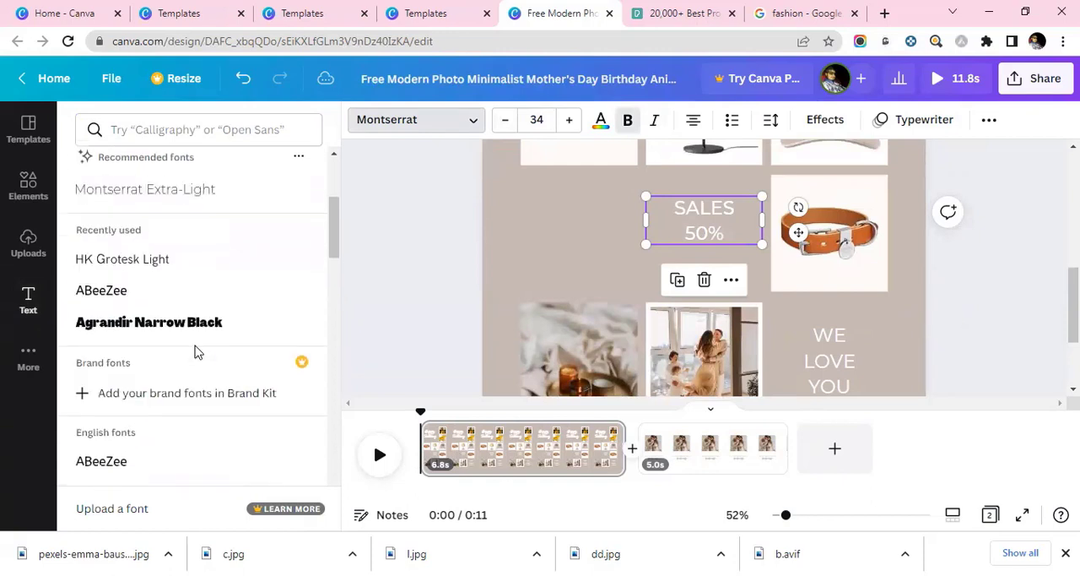
click(184, 325)
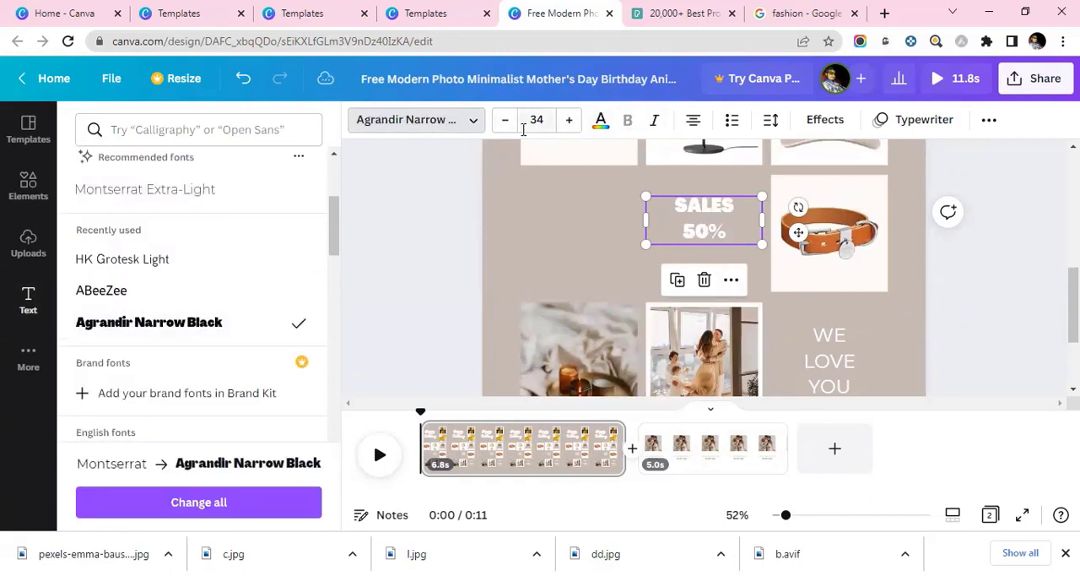
Change the first page's background to the dark charcoal from the yellow armchair's photo colors.
scroll(905, 351, down, 1)
scroll(905, 350, down, 1)
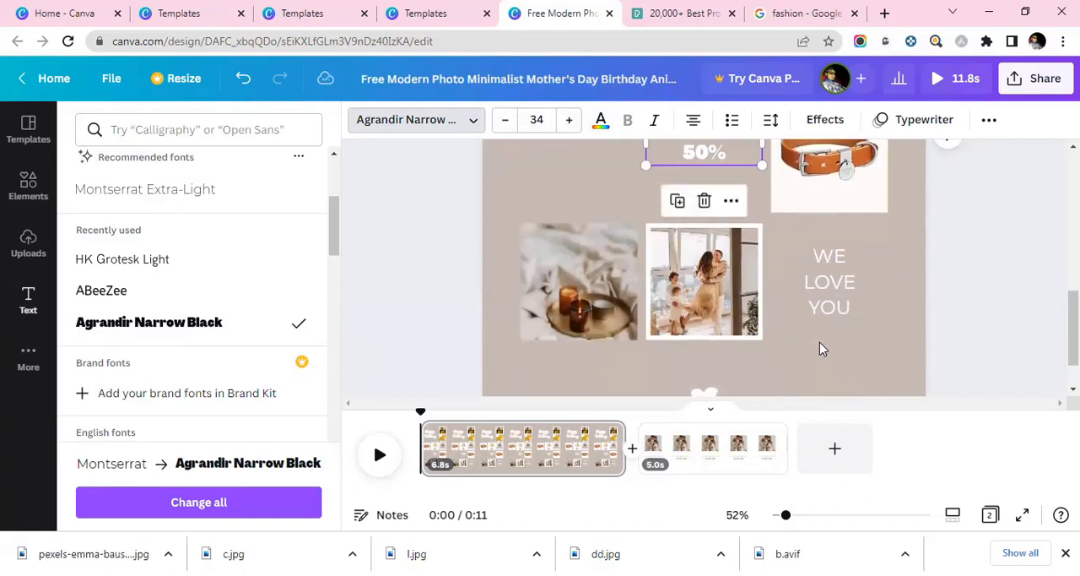
scroll(819, 341, down, 1)
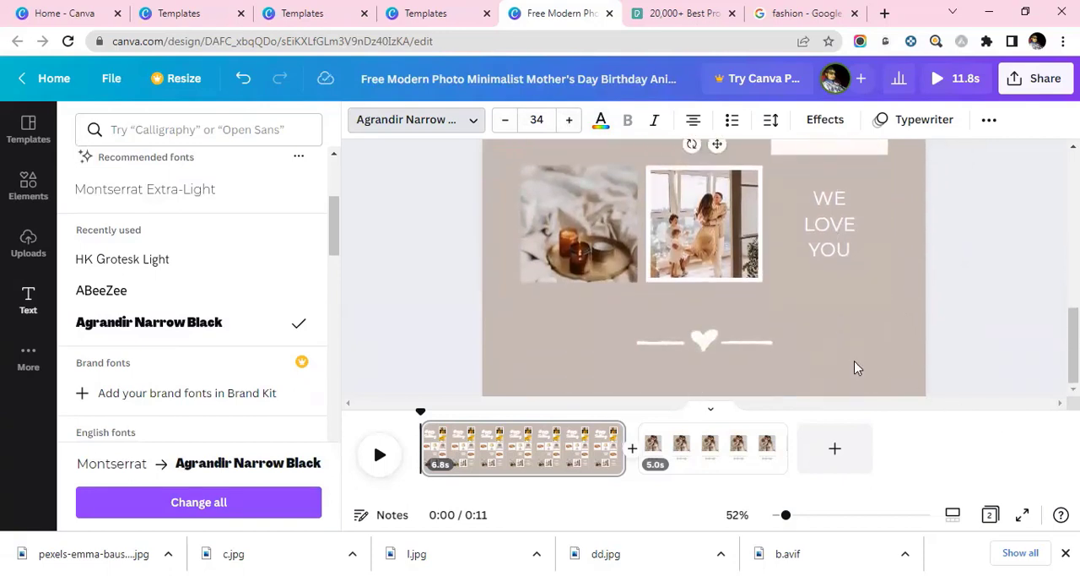
scroll(852, 278, up, 5)
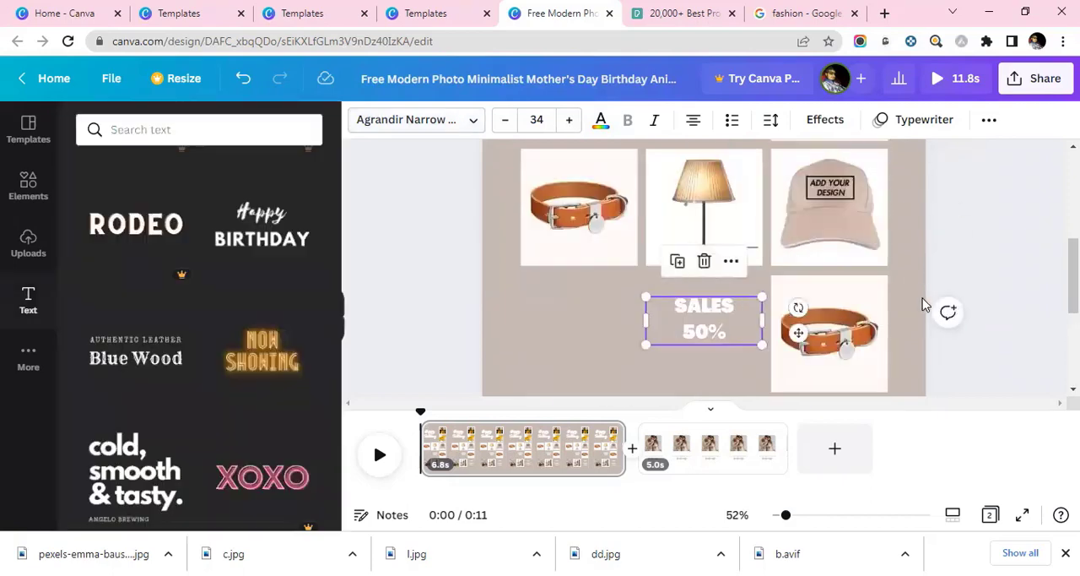
scroll(923, 304, up, 3)
click(516, 182)
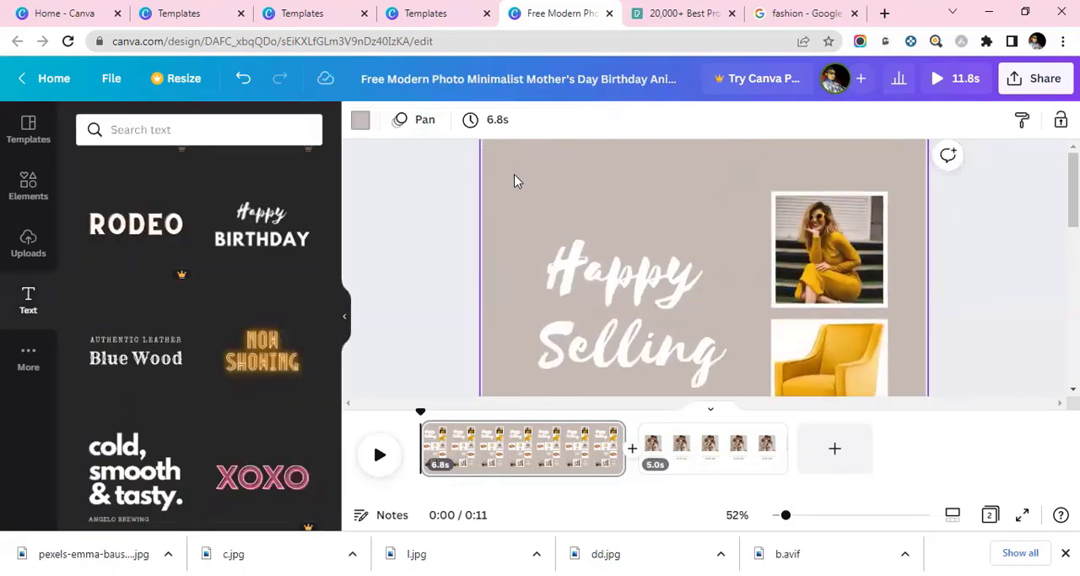
click(360, 121)
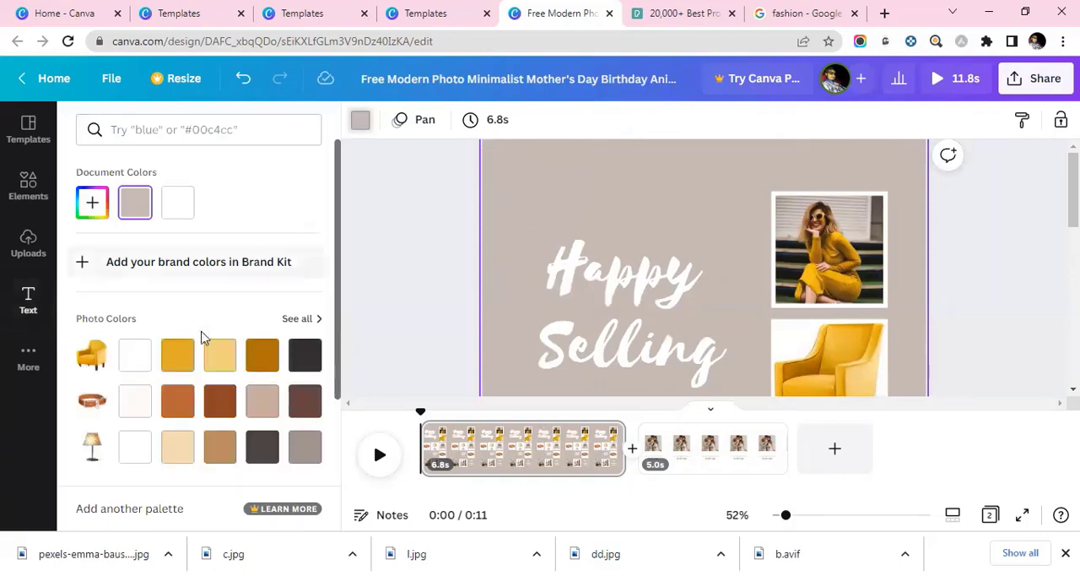
click(220, 355)
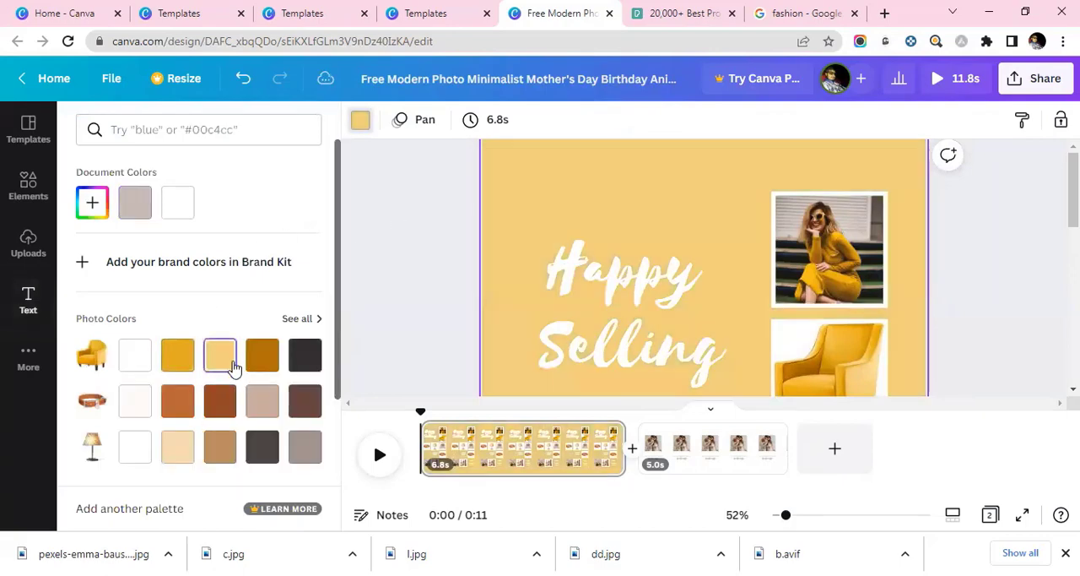
scroll(726, 262, down, 3)
scroll(718, 258, down, 2)
click(305, 354)
scroll(582, 290, up, 5)
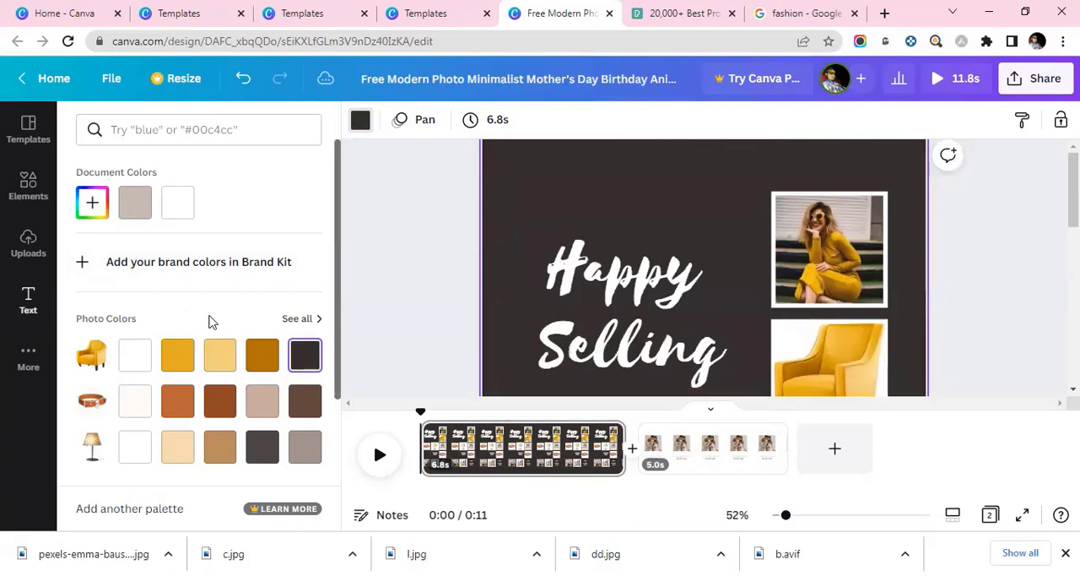
Zoom out to 15% to see the whole page and play back its animation.
scroll(209, 318, down, 2)
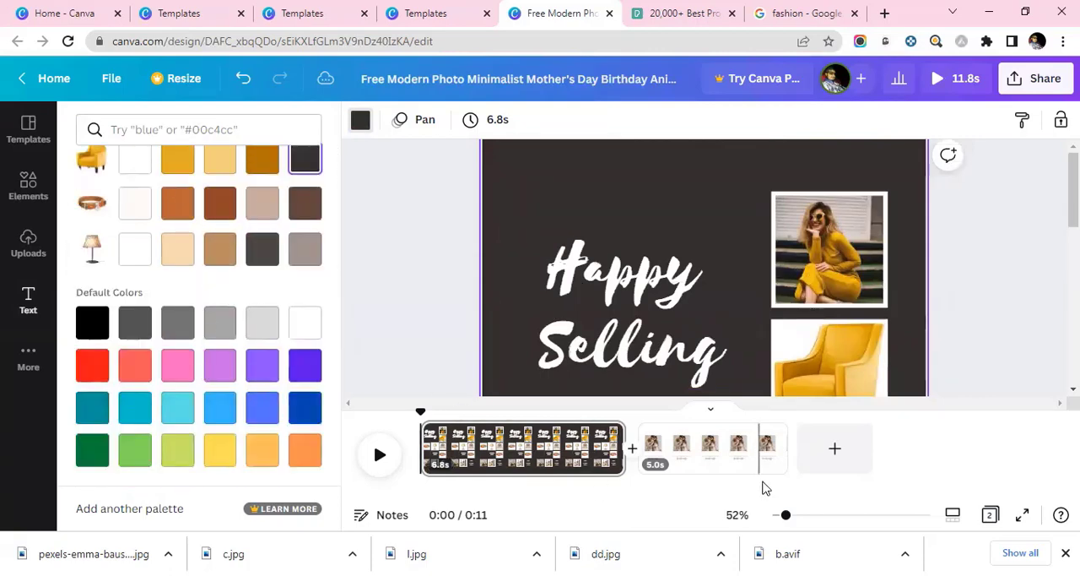
scroll(852, 253, down, 5)
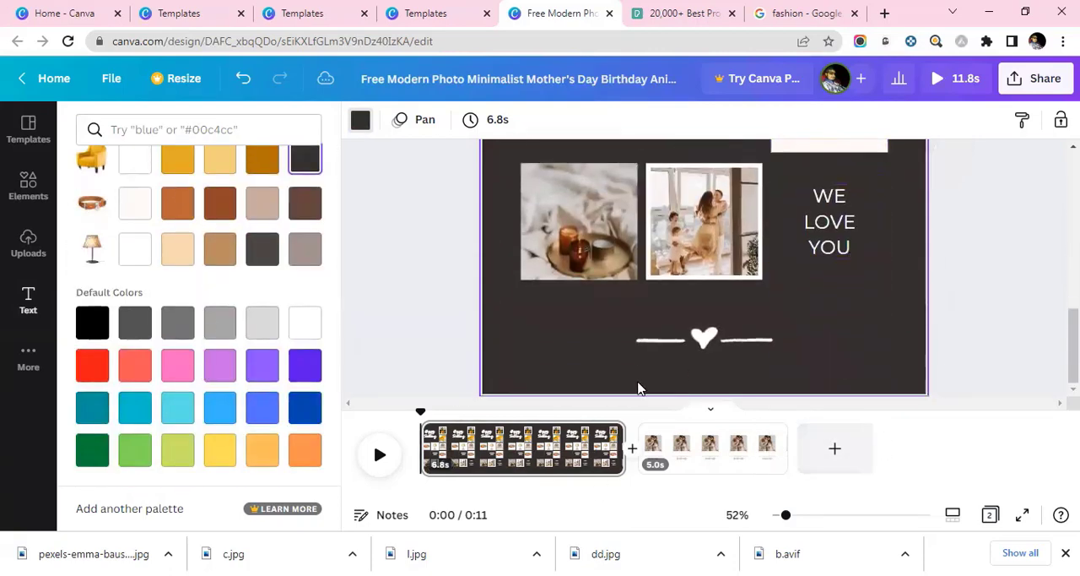
drag(782, 523, 773, 529)
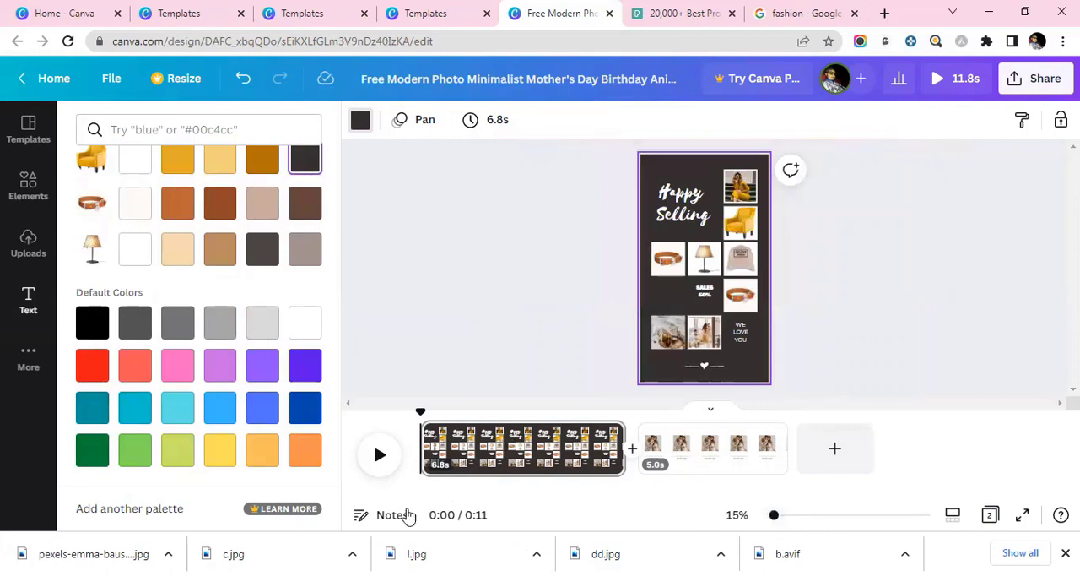
click(378, 454)
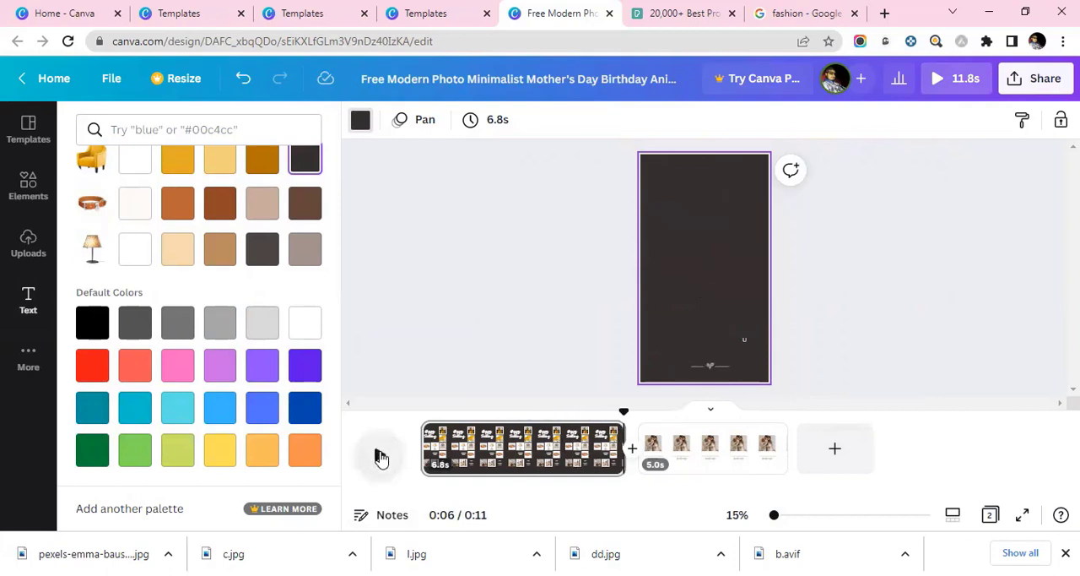
click(380, 456)
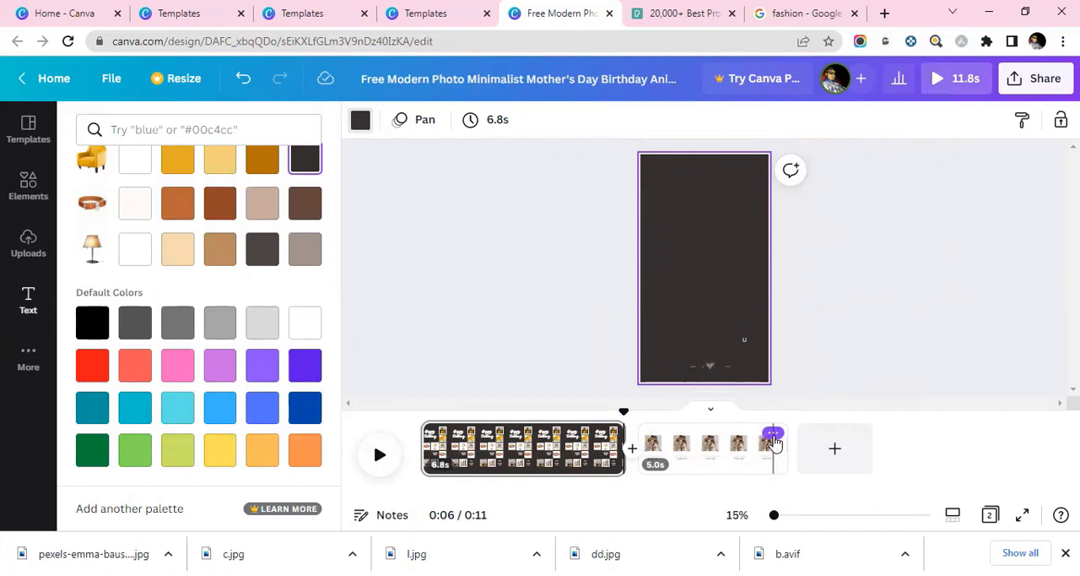
Delete the second page, the white one reading "TO THE BEST MOM".
click(773, 436)
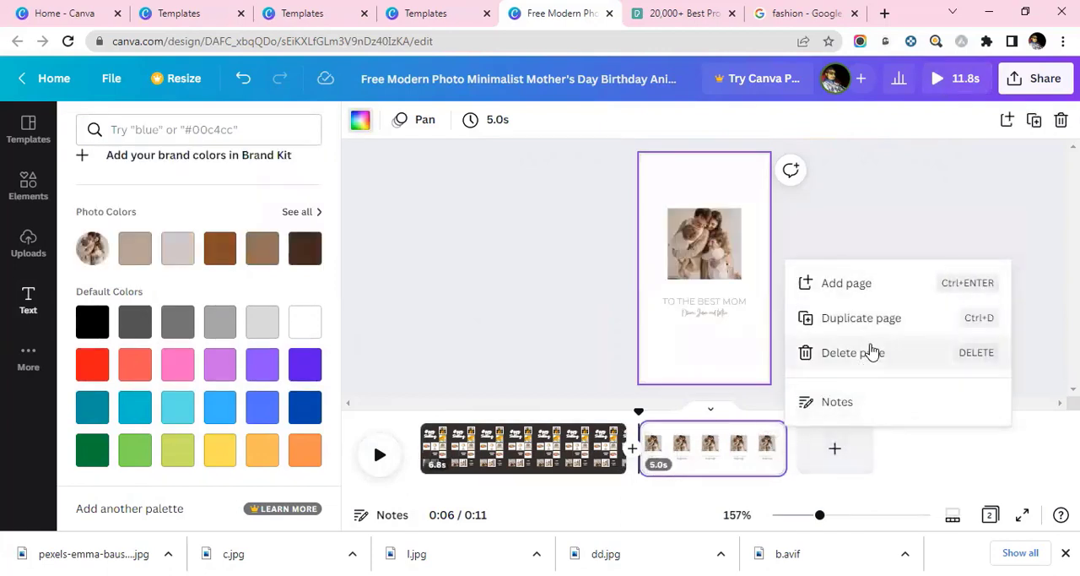
click(860, 352)
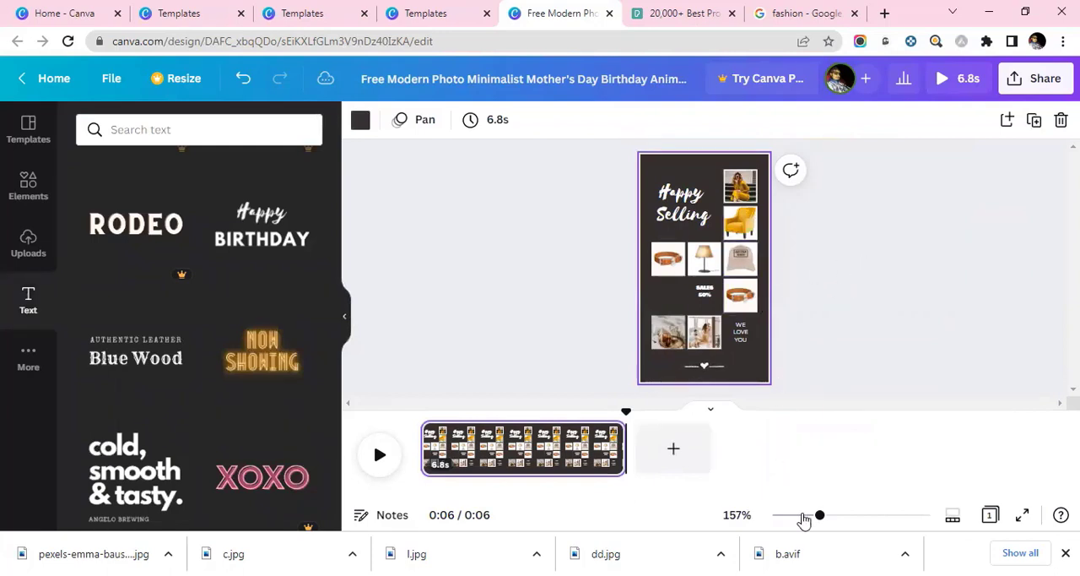
click(732, 230)
click(675, 304)
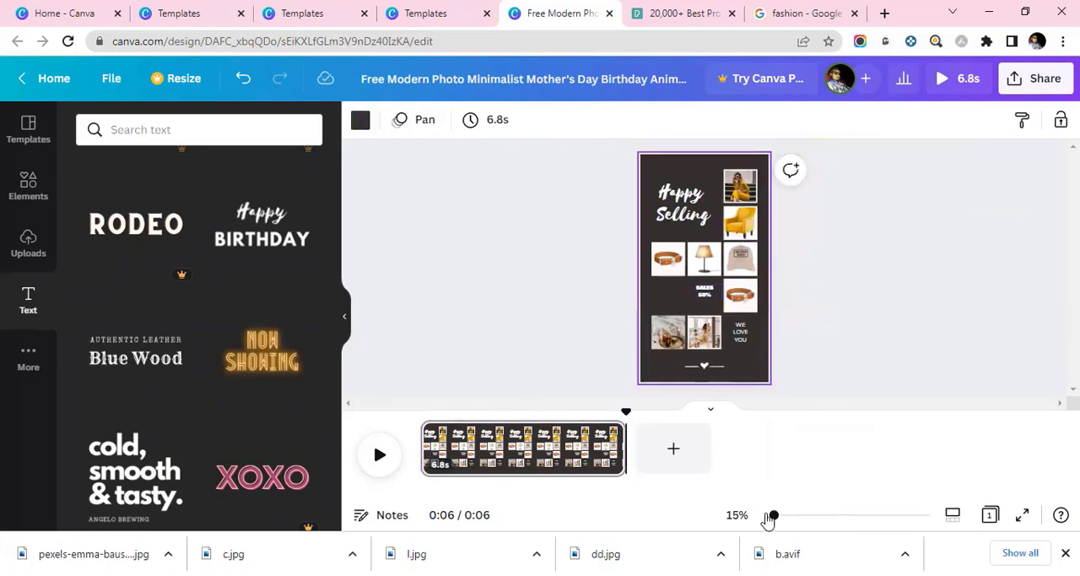
drag(774, 518, 787, 515)
scroll(697, 289, down, 5)
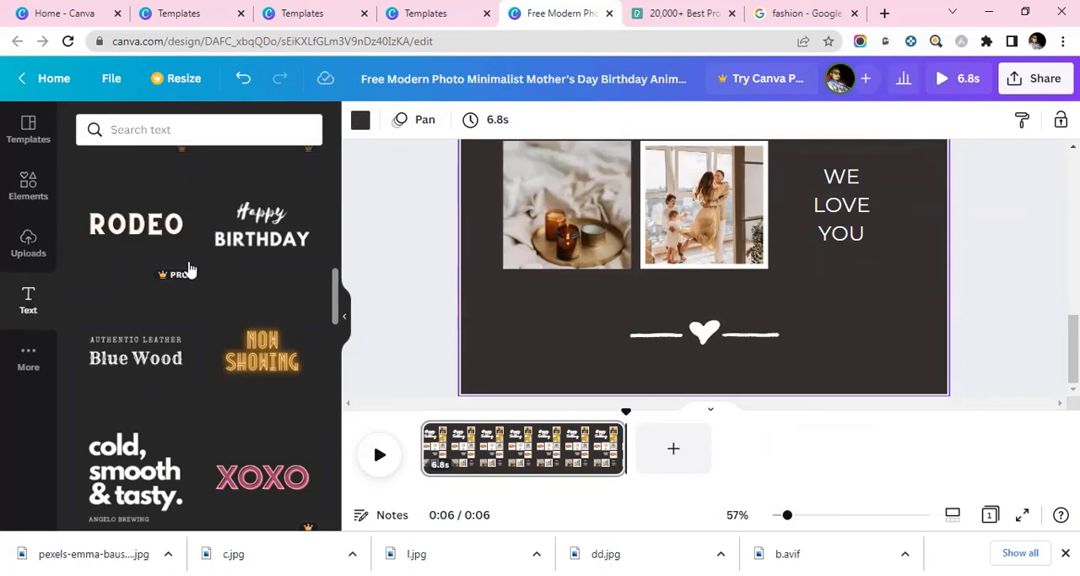
scroll(194, 268, up, 5)
scroll(193, 267, up, 3)
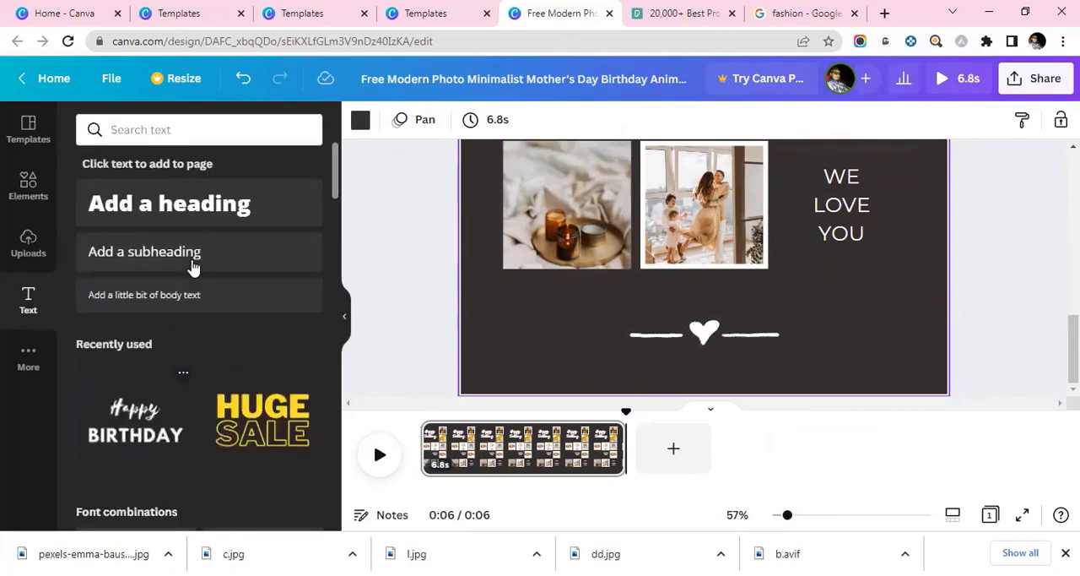
click(150, 254)
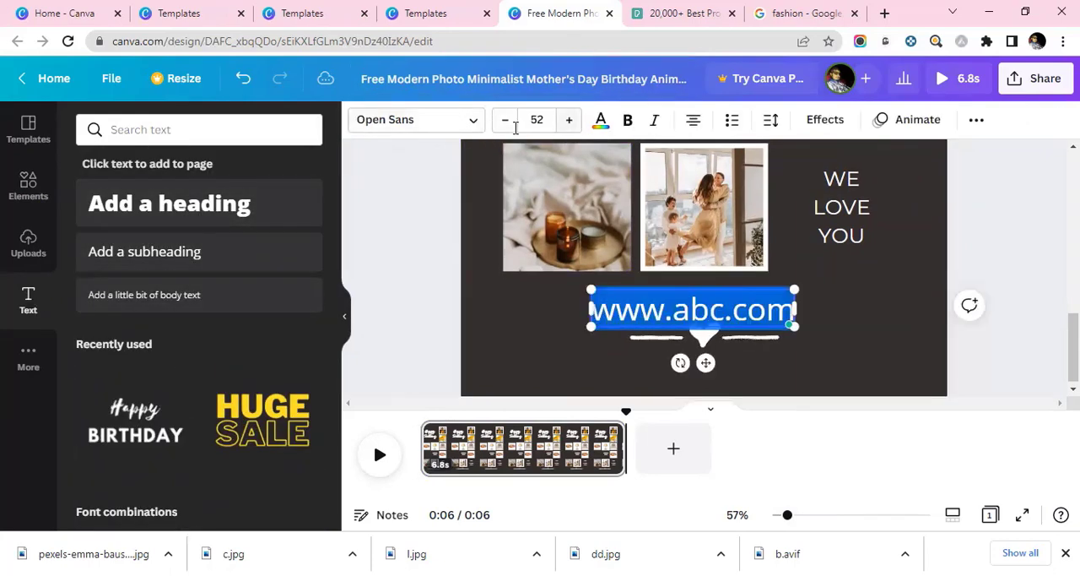
click(507, 127)
click(507, 127)
click(506, 126)
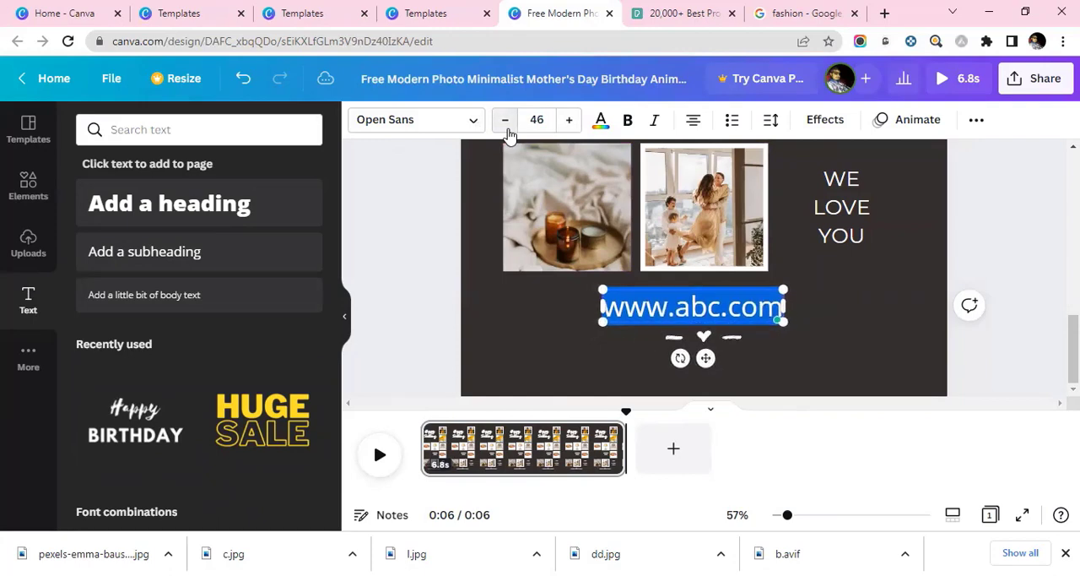
triple_click(506, 127)
triple_click(506, 126)
triple_click(506, 126)
click(506, 126)
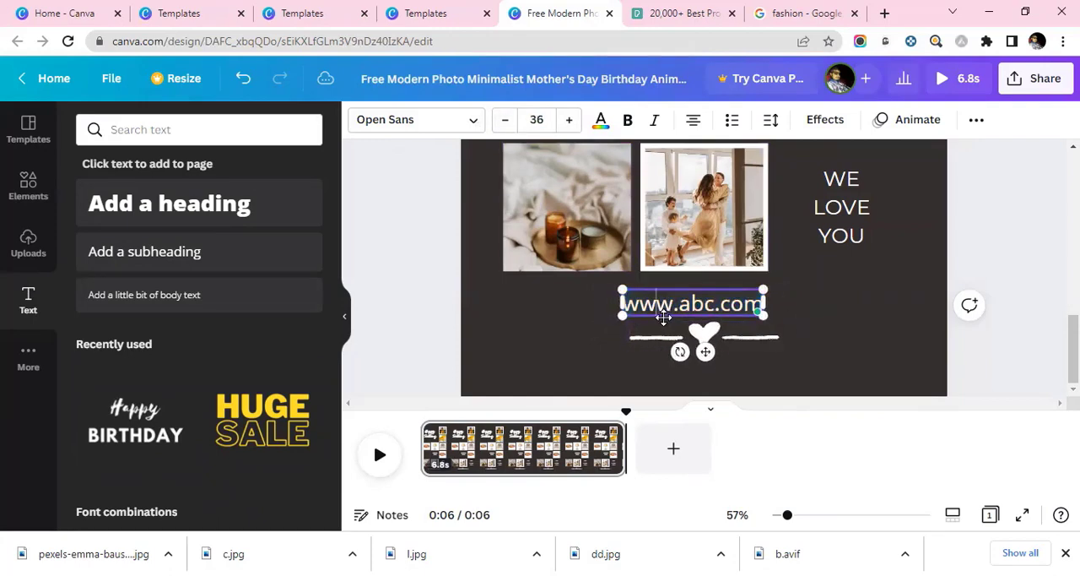
drag(666, 316, 672, 316)
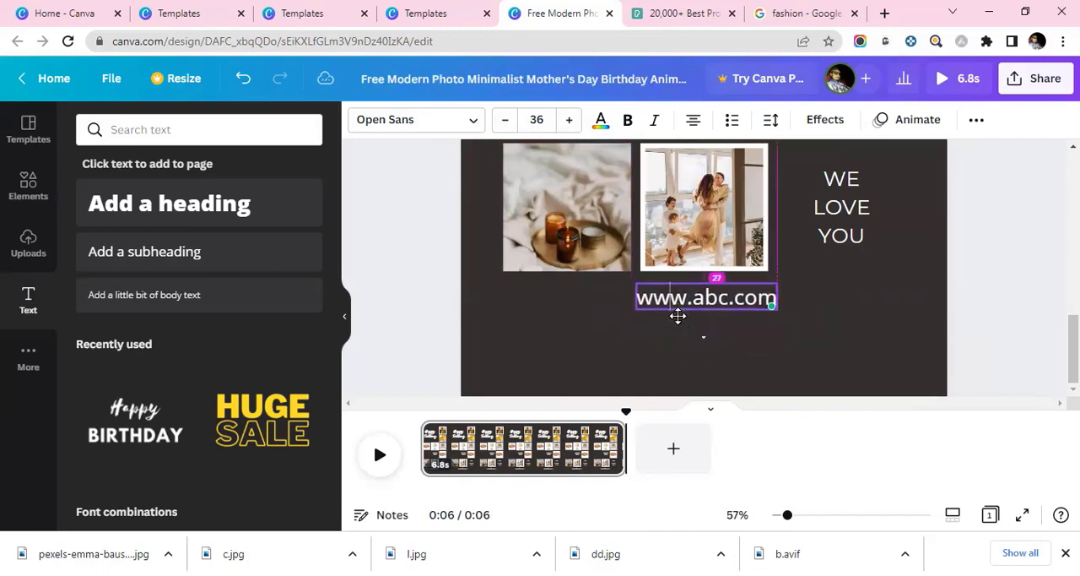
drag(677, 316, 678, 316)
click(933, 325)
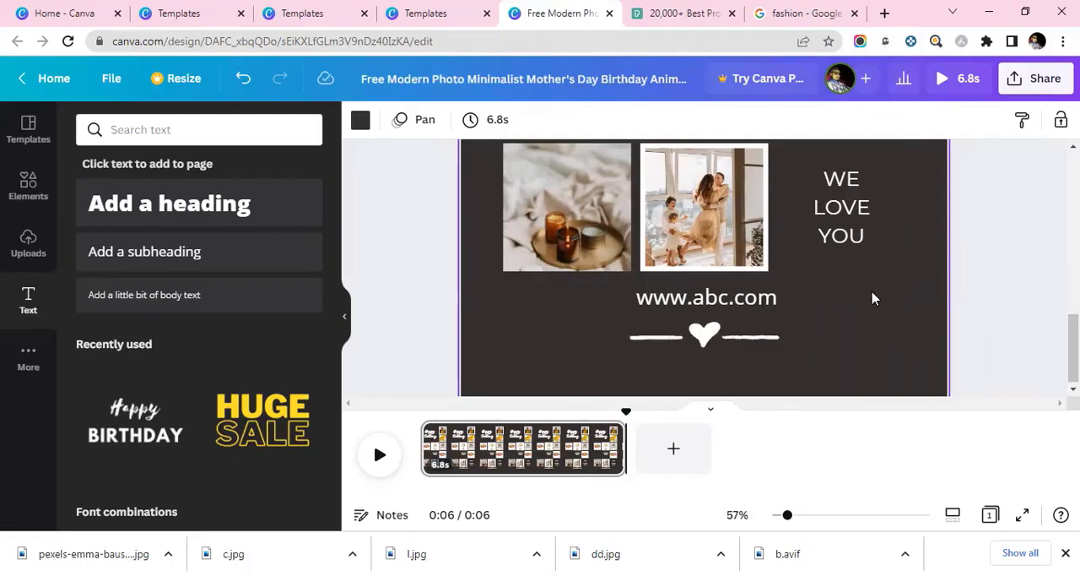
Download the design as an MP4 video and open the downloaded file.
scroll(861, 302, up, 5)
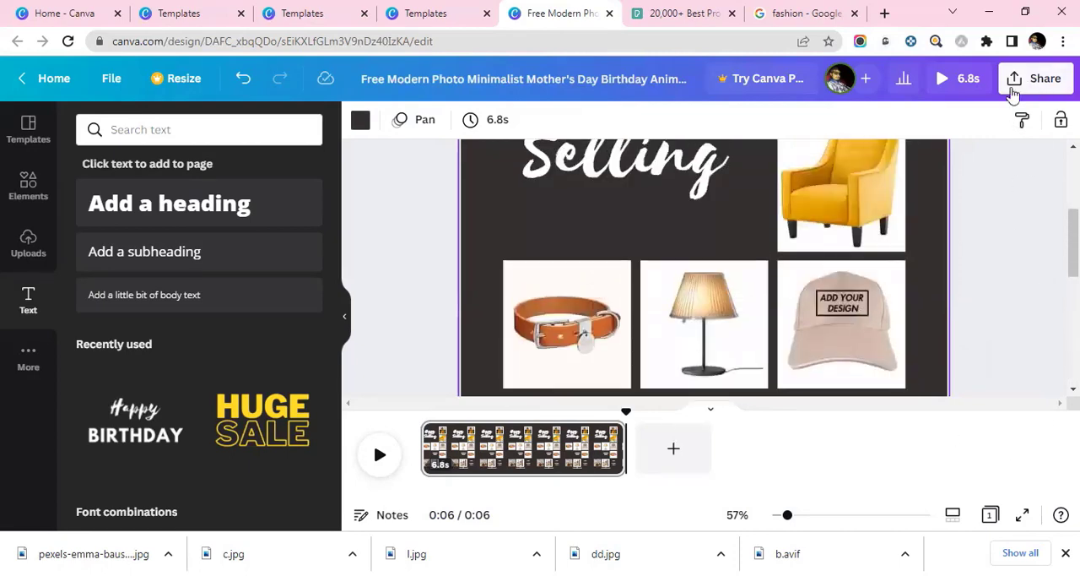
click(1038, 77)
scroll(903, 317, down, 2)
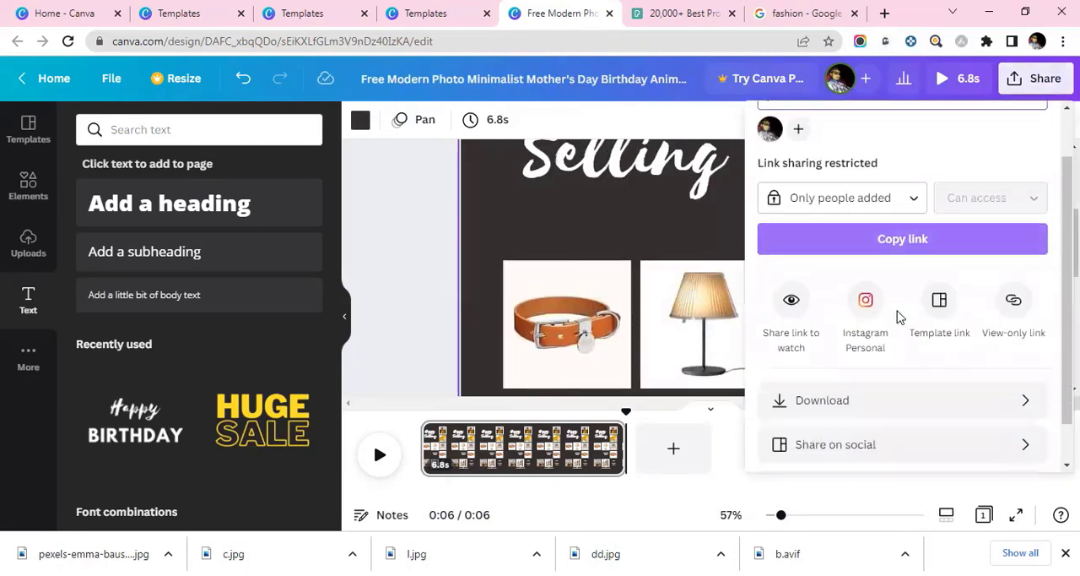
click(875, 354)
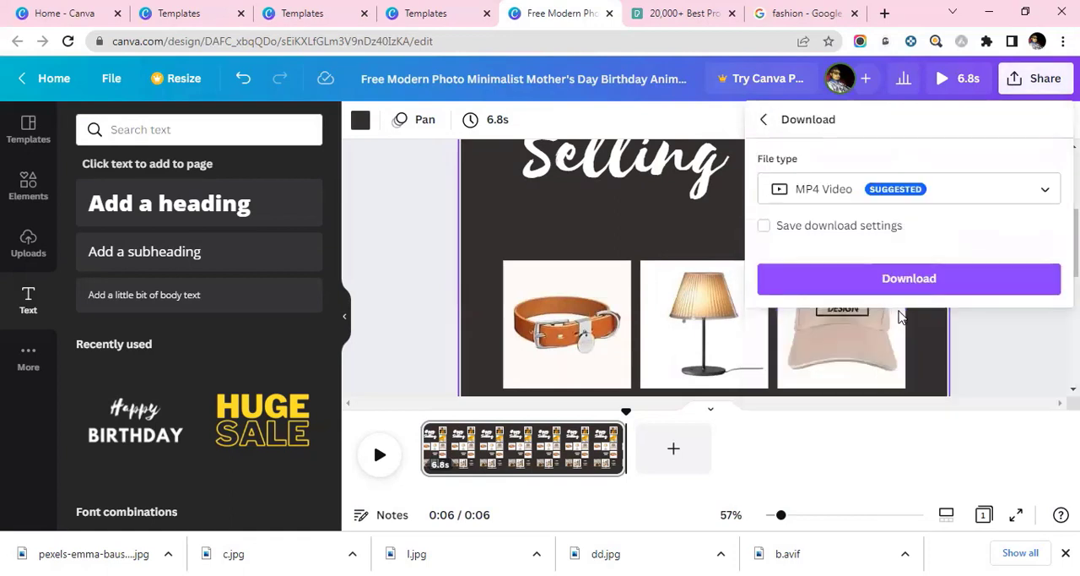
click(907, 287)
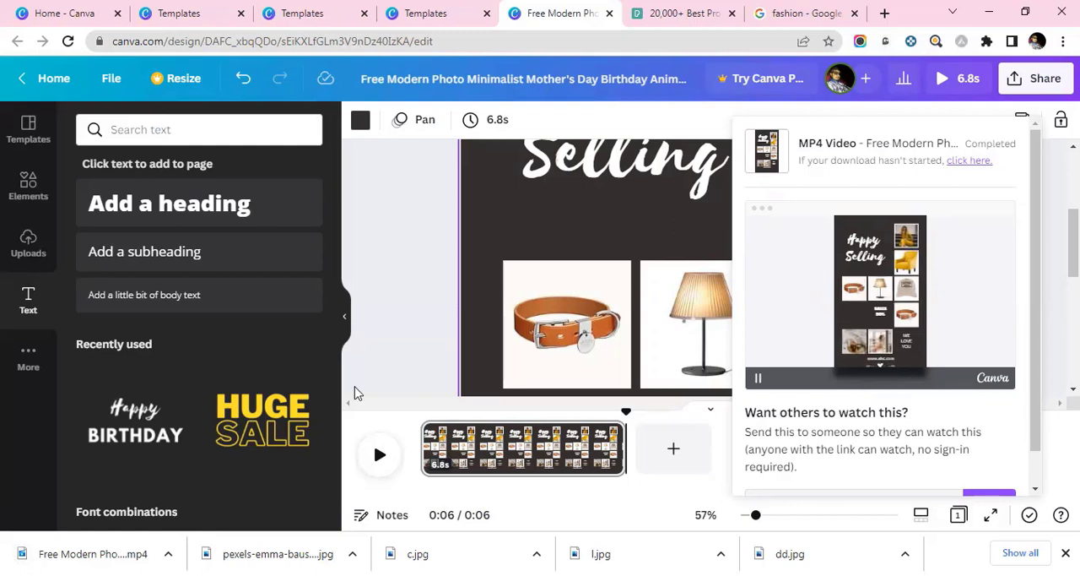
click(128, 554)
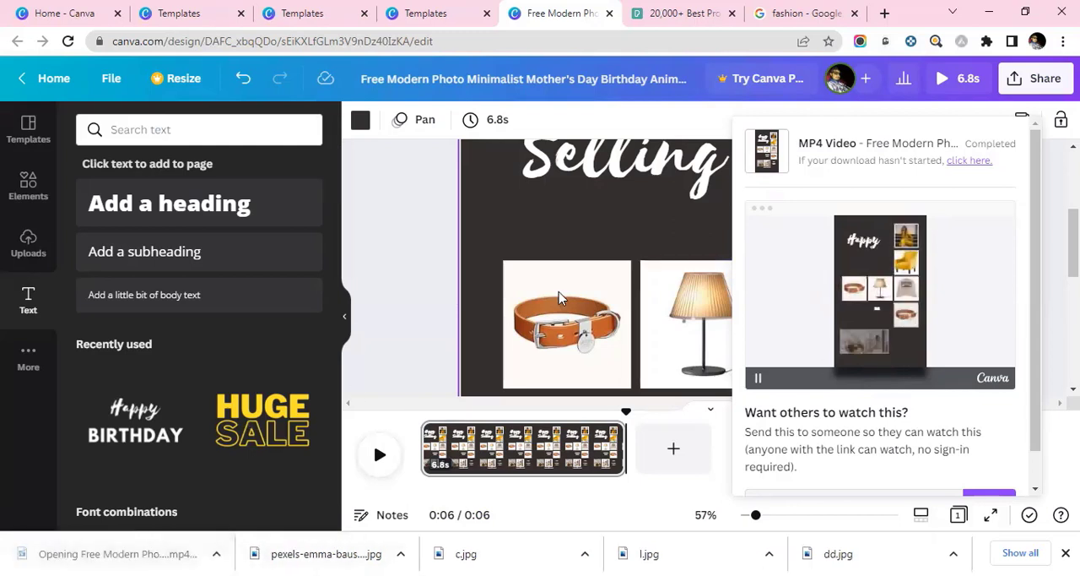